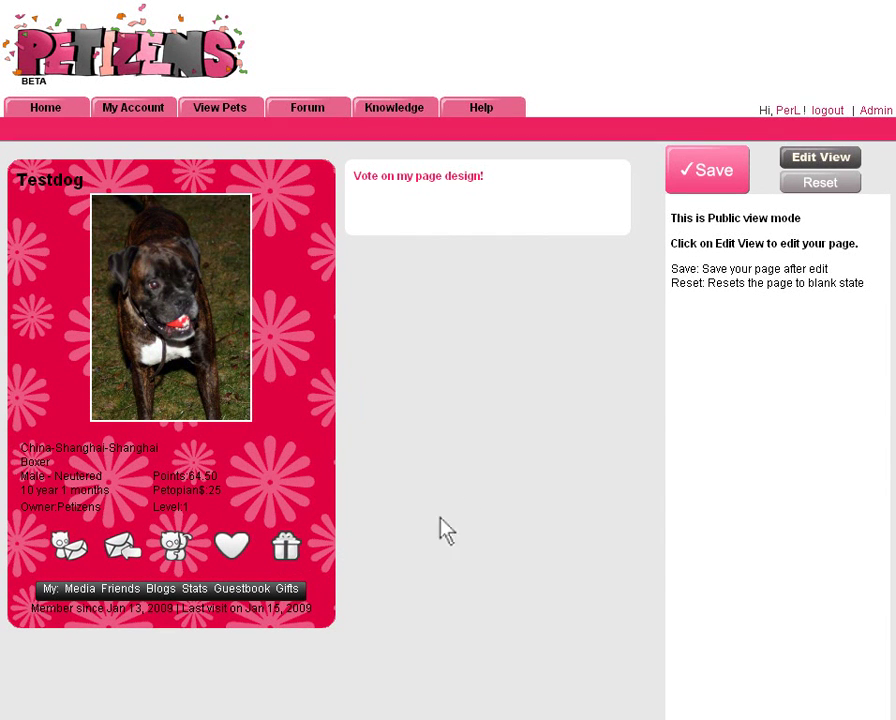
Switch Testdog's pet profile page into edit mode
left_click(820, 160)
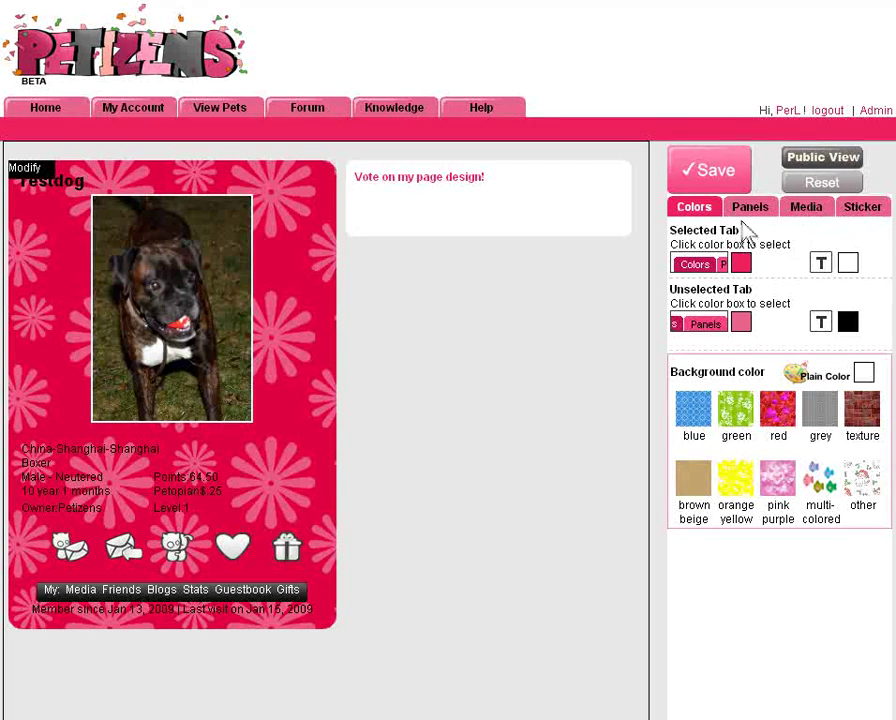
Apply the sandy tan cork texture swatch as the page background
left_click(866, 418)
scroll(754, 482, "down", 1)
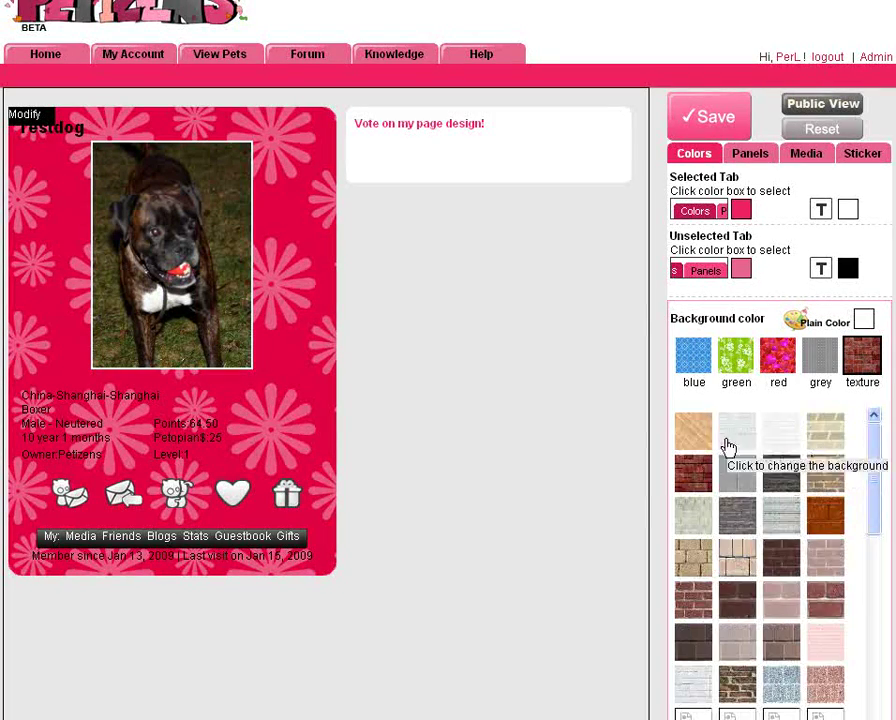
left_click(697, 431)
scroll(712, 468, "down", 5)
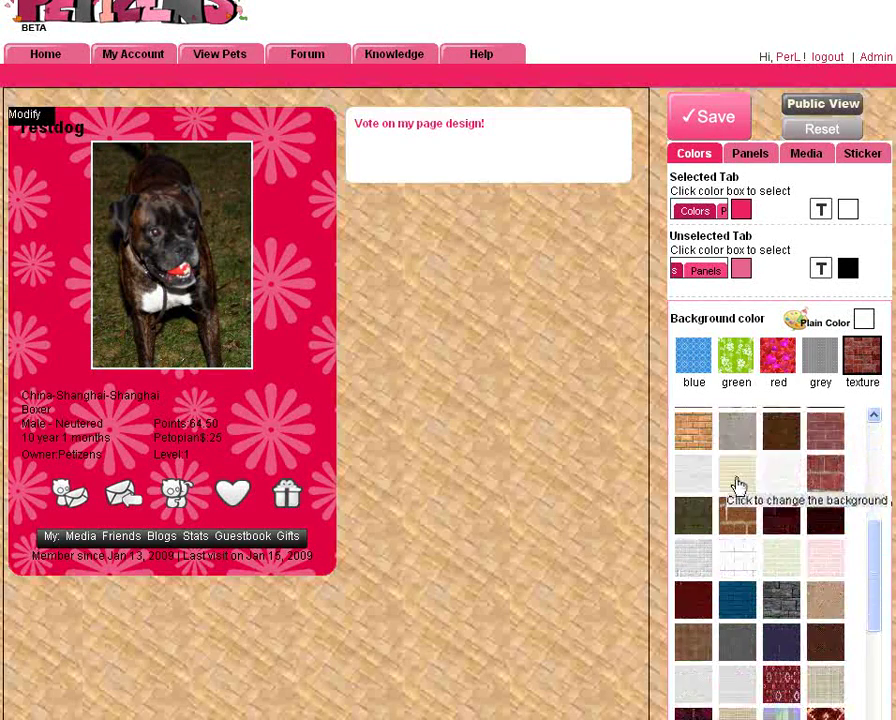
scroll(752, 490, "down", 3)
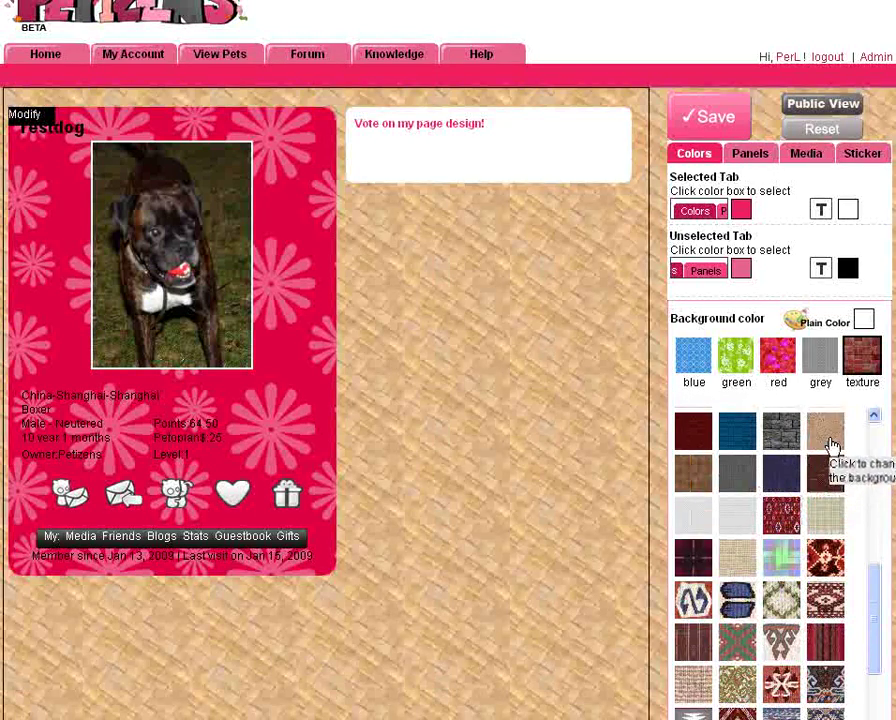
left_click(822, 444)
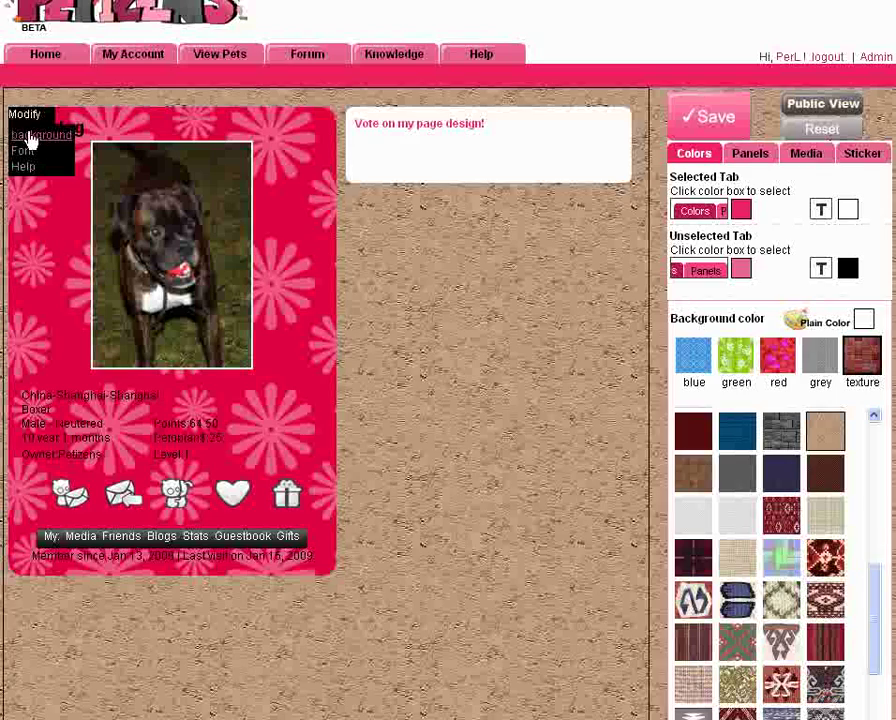
Change the profile panel background from pink flowers to light grey torn paper
left_click(35, 136)
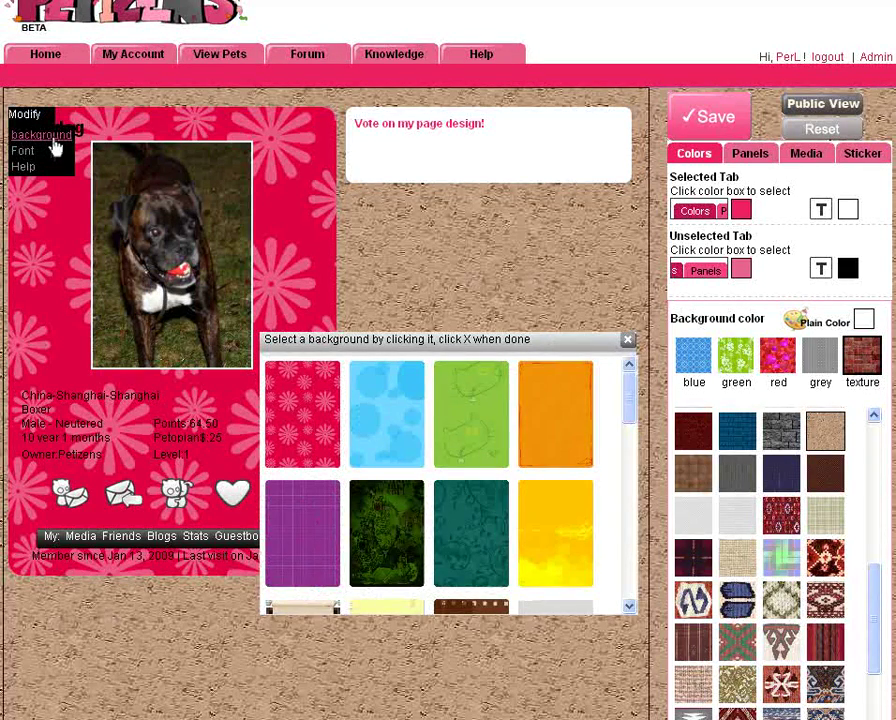
scroll(490, 440, "down", 2)
left_click(554, 452)
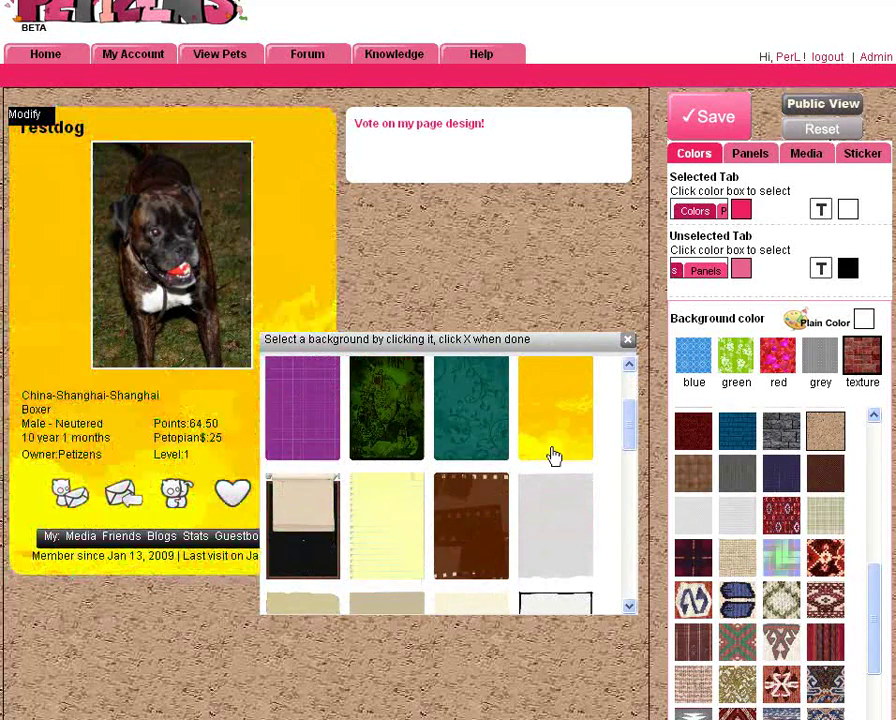
left_click(555, 516)
scroll(585, 434, "down", 2)
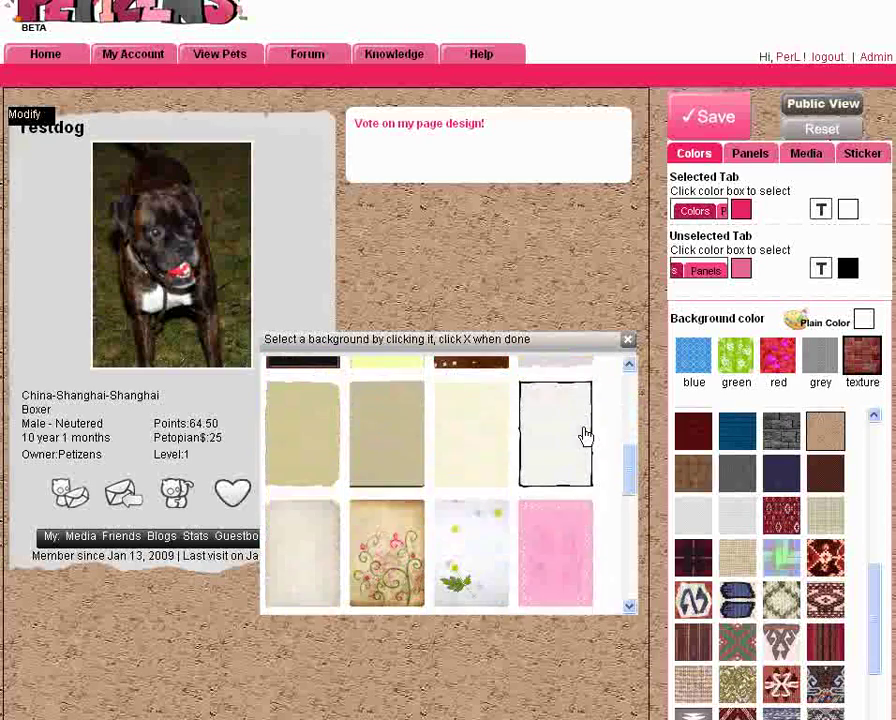
left_click(628, 341)
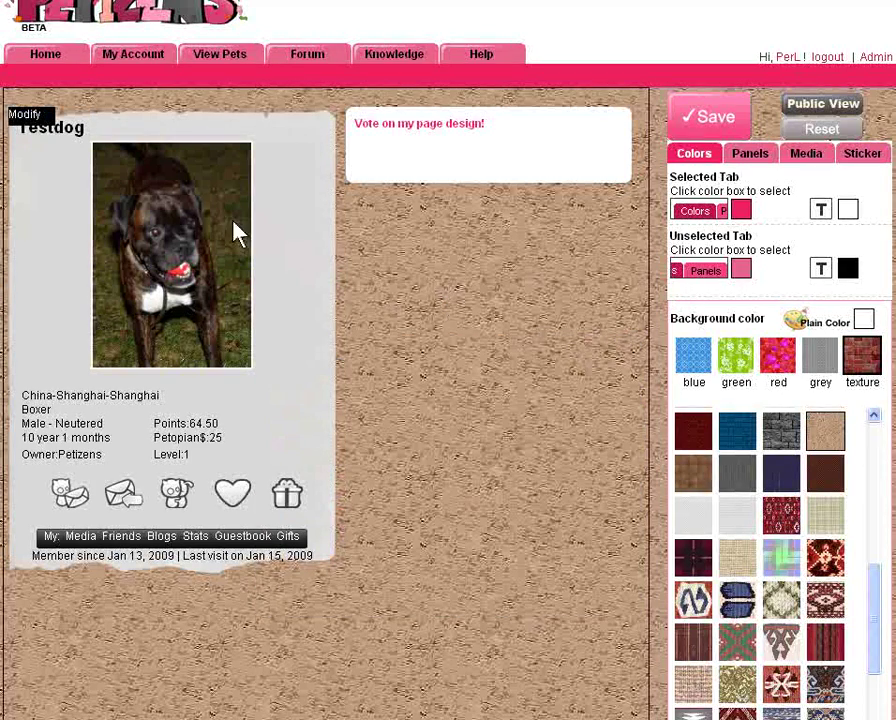
Set the selected tab colour to a mauve-grey
left_click(741, 211)
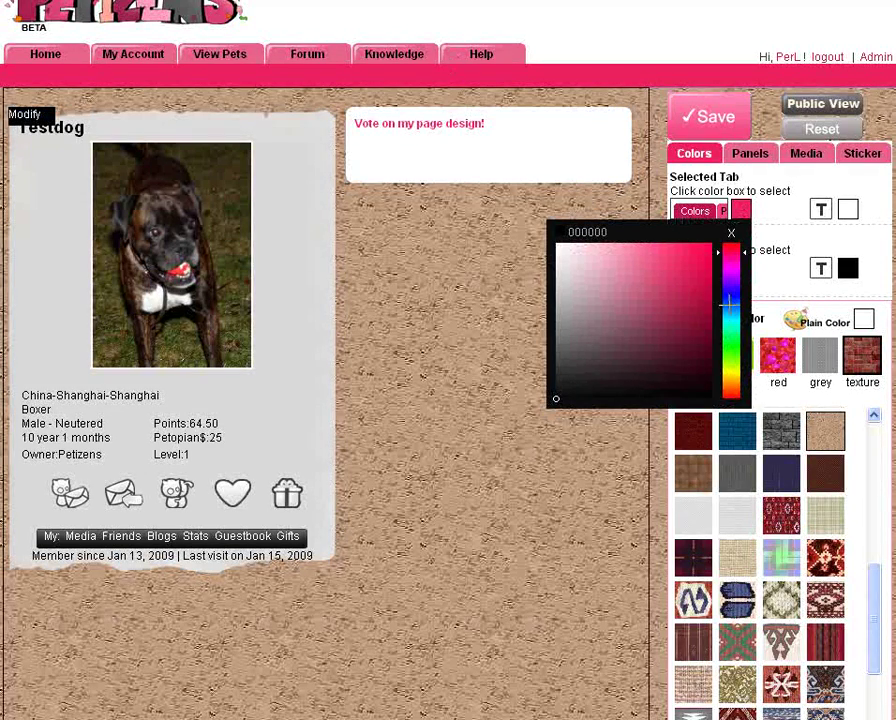
left_click(573, 321)
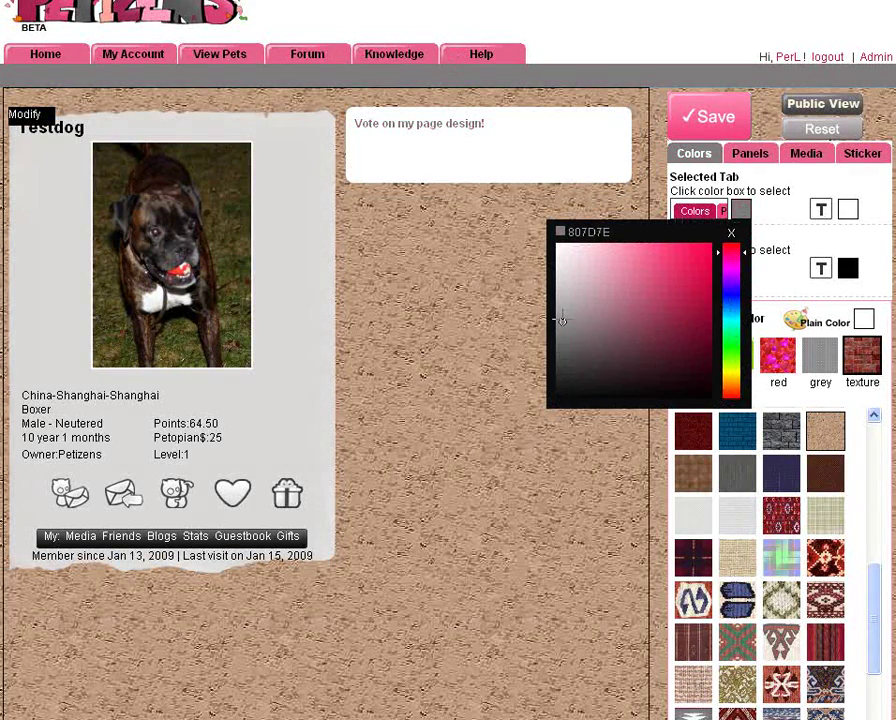
left_click(742, 214)
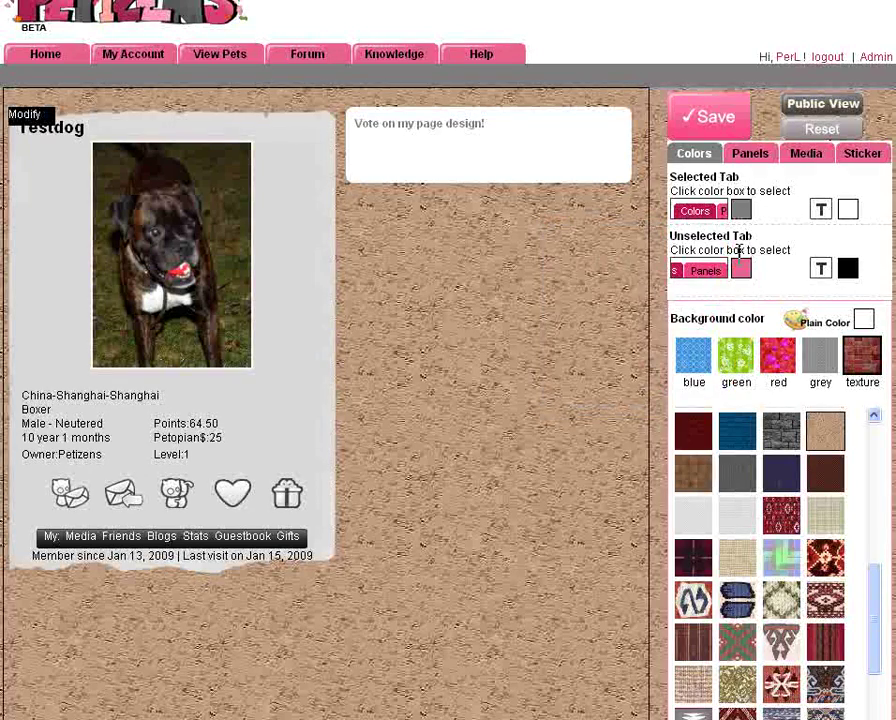
Make the unselected tabs blue (5F5FD4) with light grey text (D5D5E0)
left_click(740, 272)
left_click_drag(615, 343, 642, 329)
left_click_drag(716, 352, 732, 354)
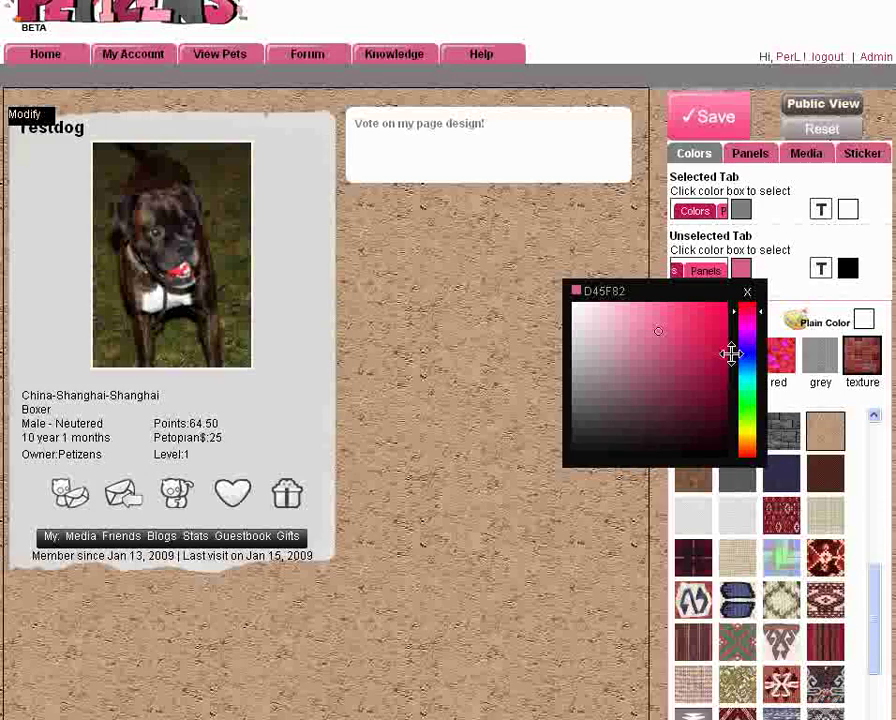
left_click(748, 350)
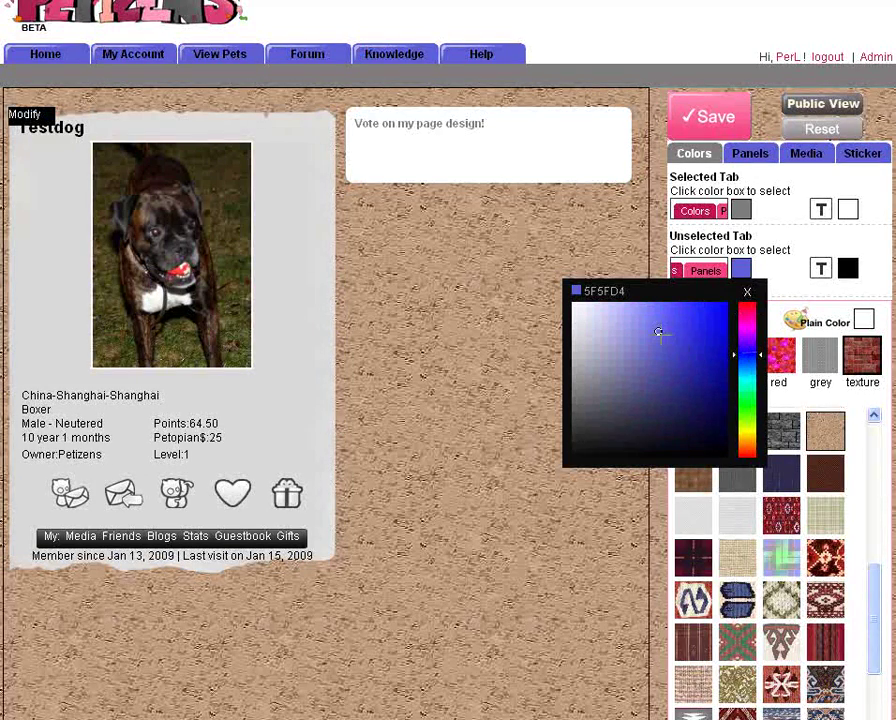
left_click(848, 271)
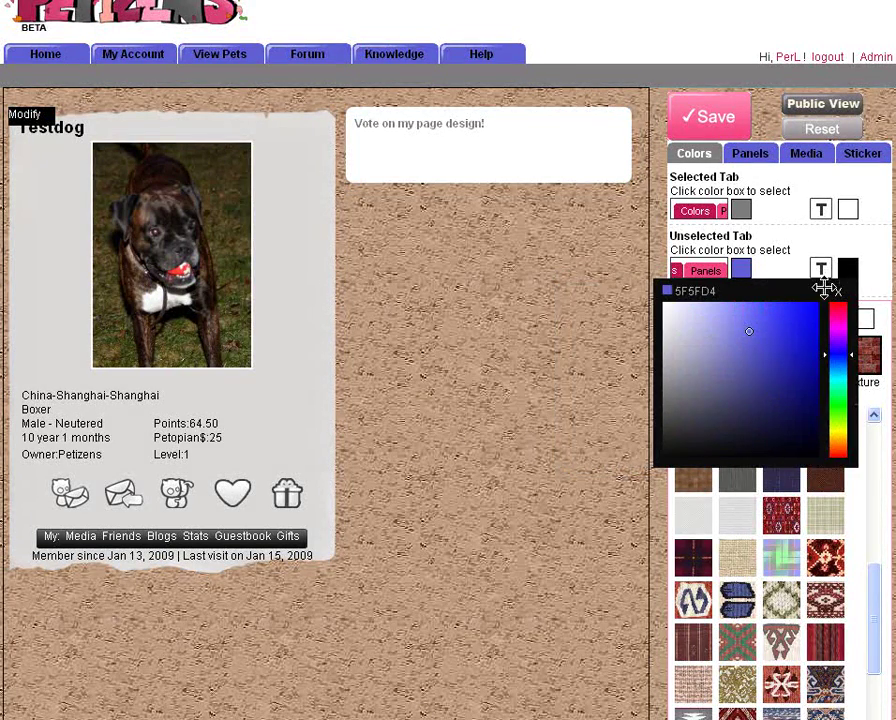
left_click(675, 320)
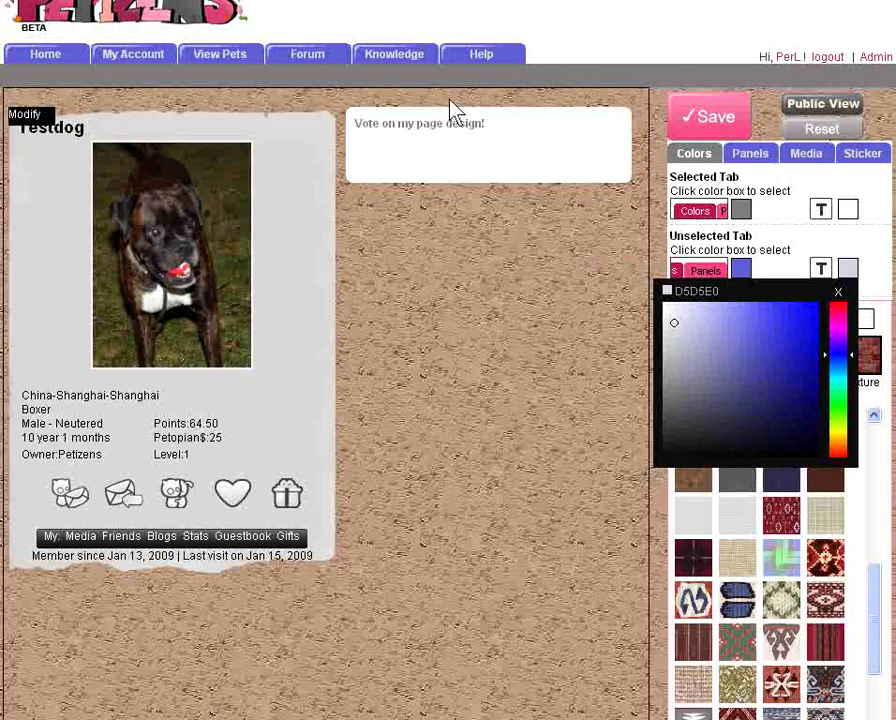
left_click(841, 300)
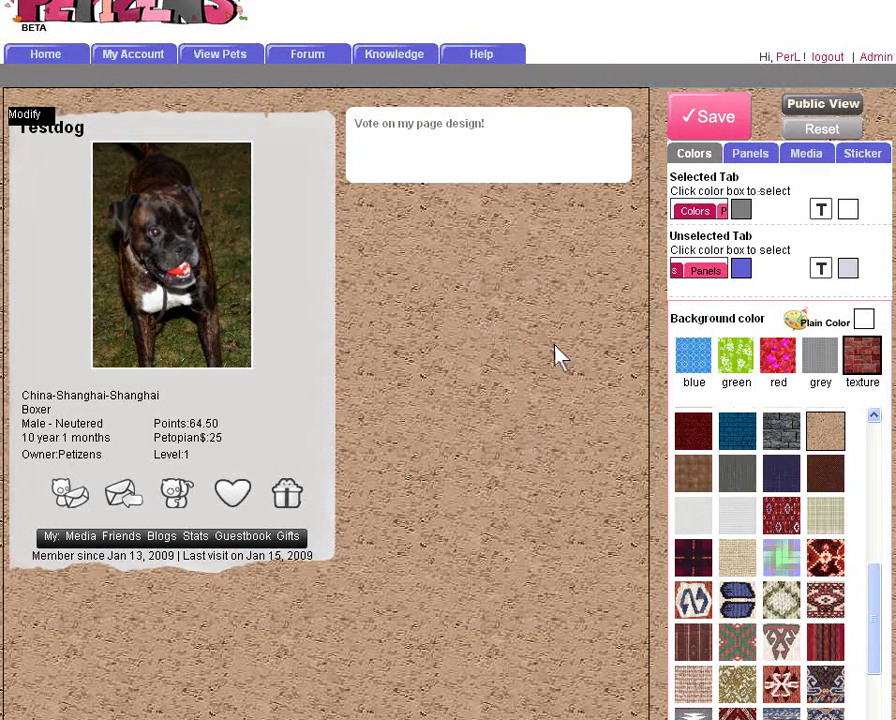
Add a Blog panel to the profile from the Panels tab and widen it
left_click(750, 154)
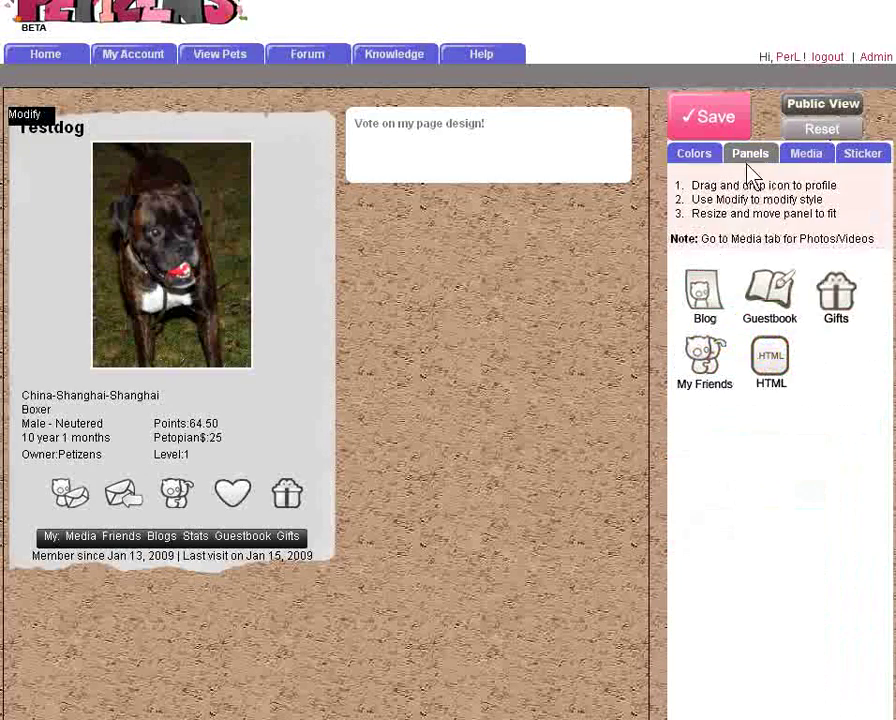
left_click_drag(721, 283, 396, 242)
left_click_drag(560, 542, 641, 523)
Give the blog panel the lined-notebook MY BLOG frame, shorten it, and add an HTML box
left_click(370, 231)
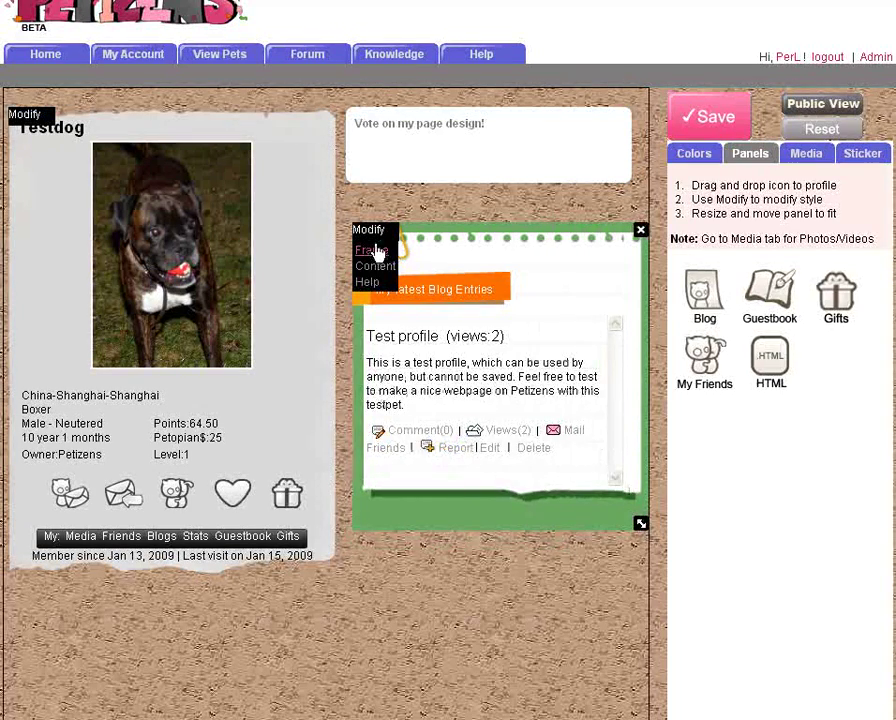
left_click(376, 254)
left_click(528, 517)
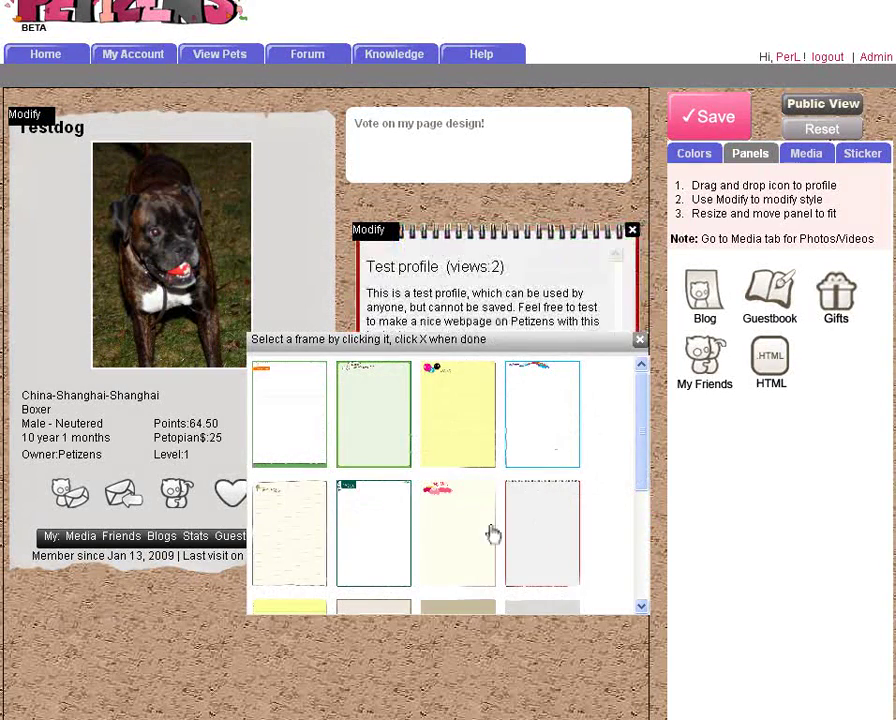
left_click(457, 535)
left_click_drag(464, 340, 287, 393)
scroll(360, 489, "down", 3)
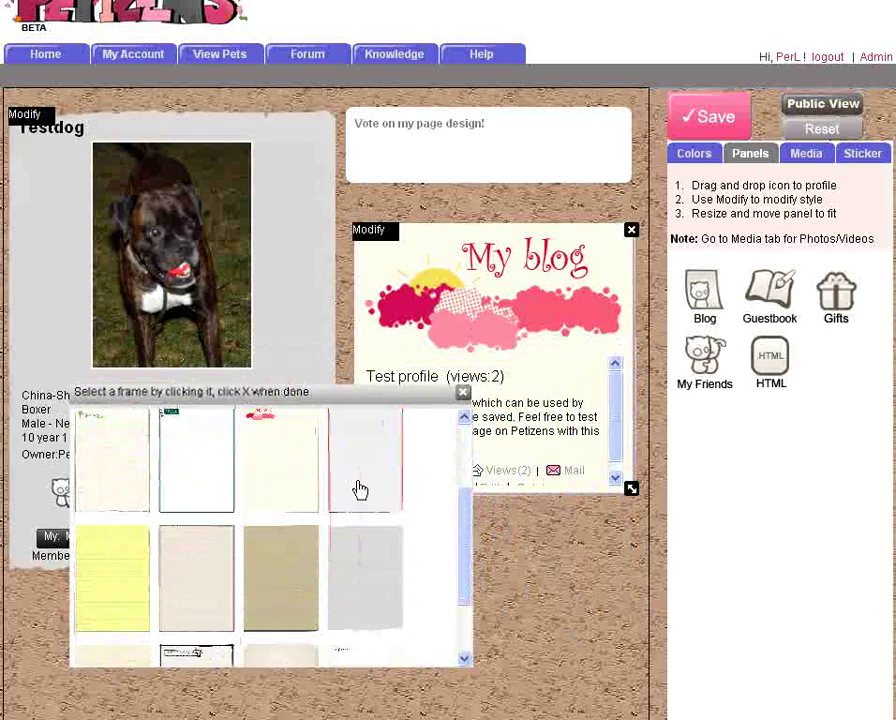
left_click(356, 643)
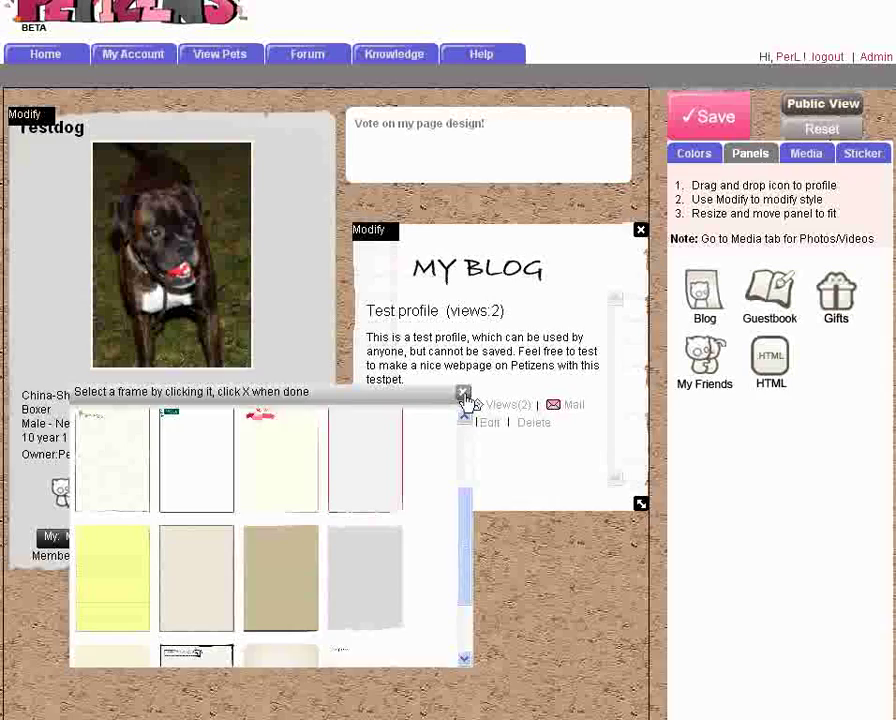
left_click(462, 392)
left_click_drag(640, 502, 636, 455)
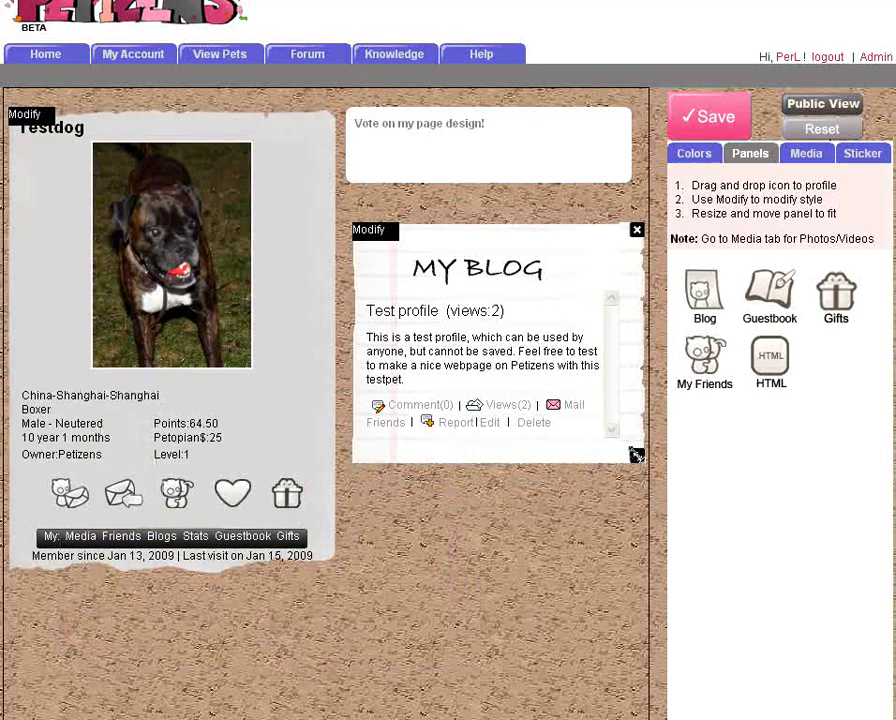
left_click_drag(770, 360, 364, 512)
Paste the 'I ♥ my Boxer' banner code into the HTML box, preview it, and fit it under the profile panel
left_click(430, 533)
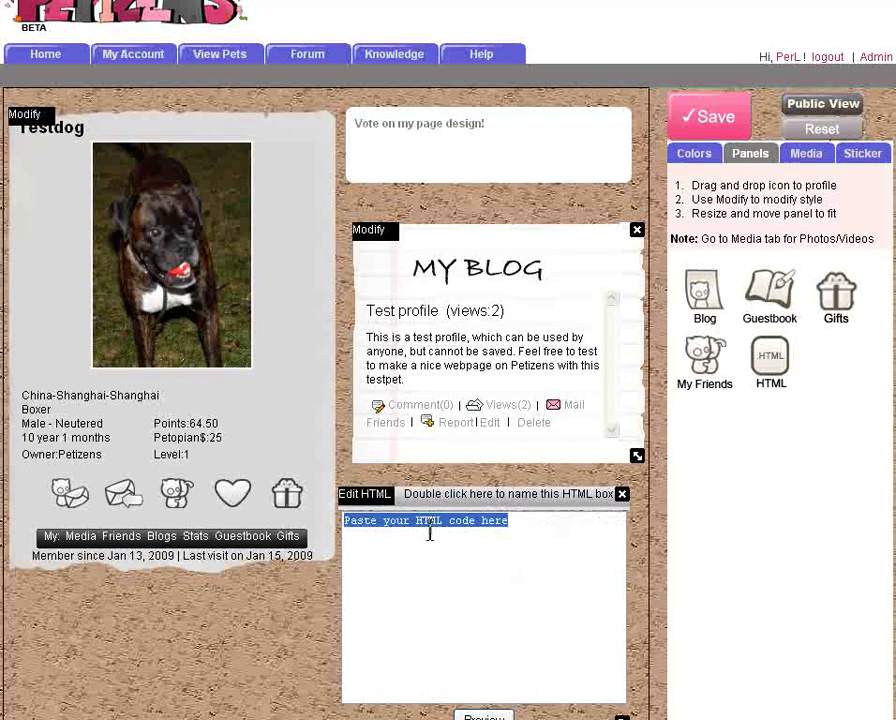
key("ctrl+v")
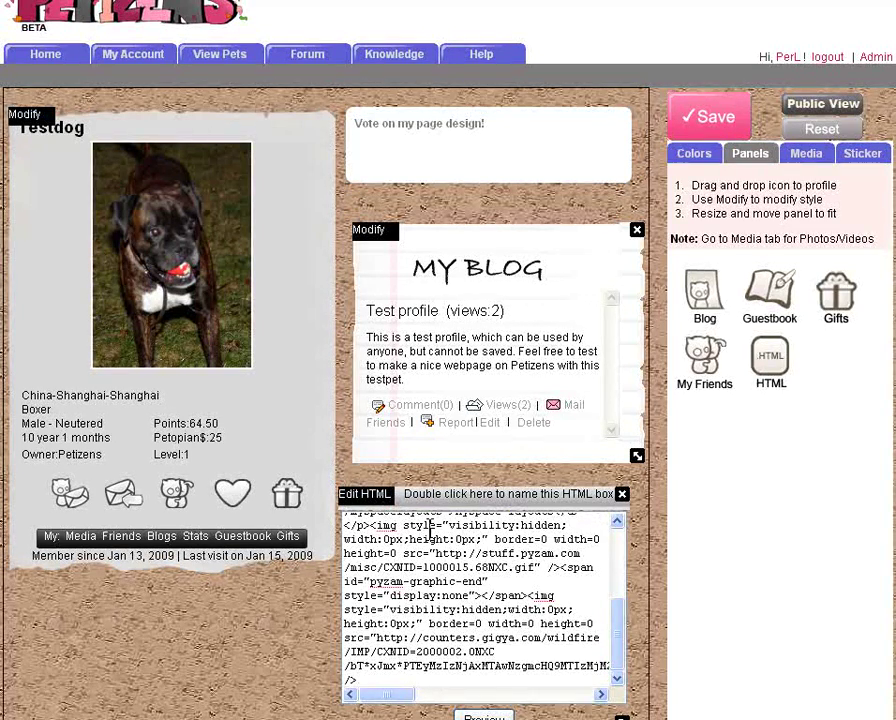
left_click(482, 712)
scroll(530, 620, "down", 3)
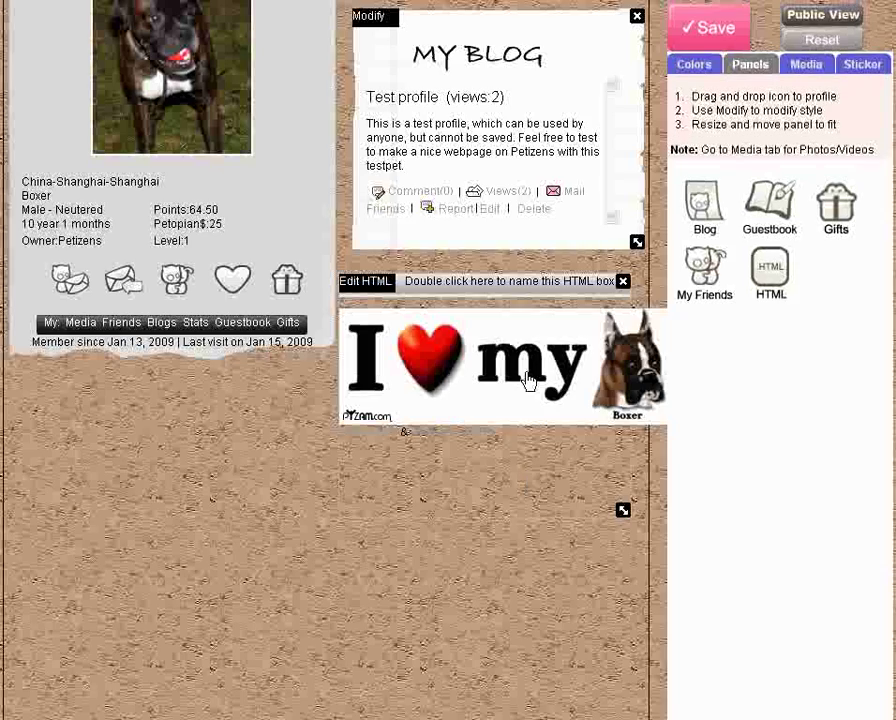
left_click_drag(528, 289, 207, 360)
left_click_drag(303, 578, 368, 498)
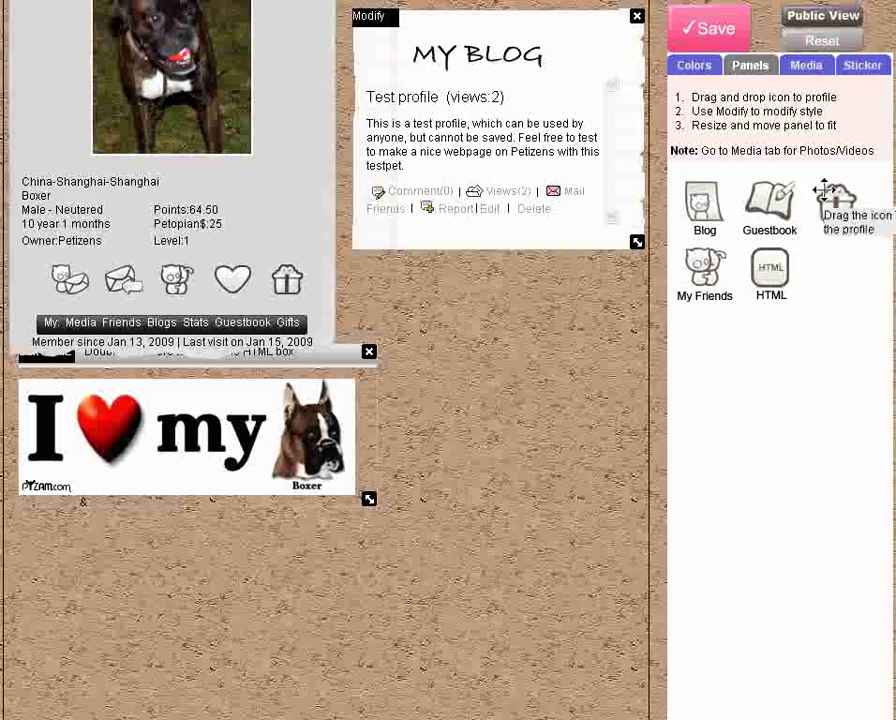
Add a standing boxer photo and an enlarged sleeping-dog photo from Media to the profile
left_click(810, 77)
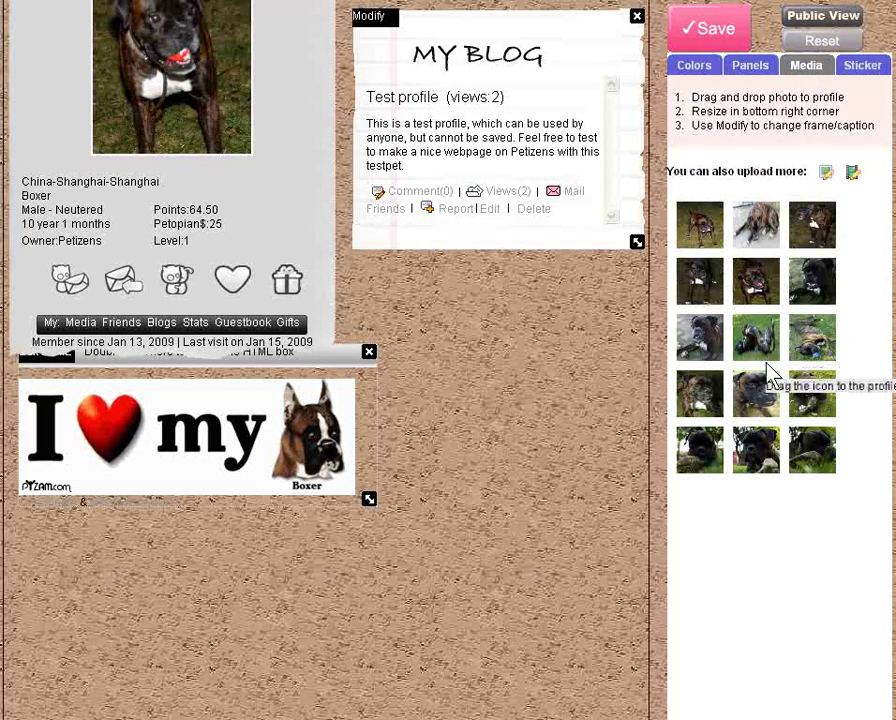
left_click_drag(735, 410, 452, 308)
left_click_drag(548, 487, 614, 574)
scroll(746, 470, "down", 5)
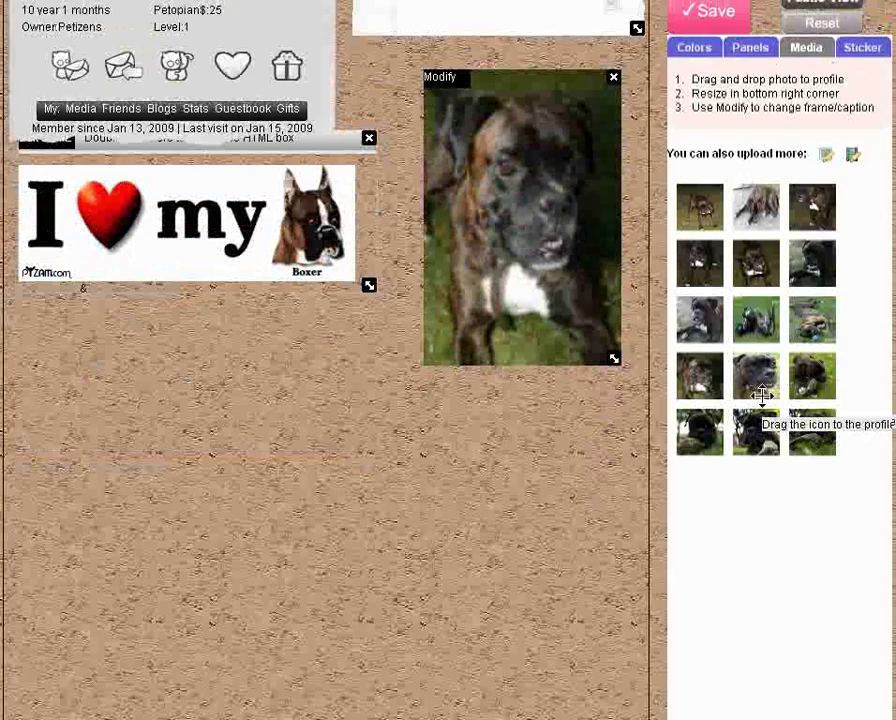
left_click_drag(762, 232, 72, 377)
left_click_drag(178, 397, 404, 496)
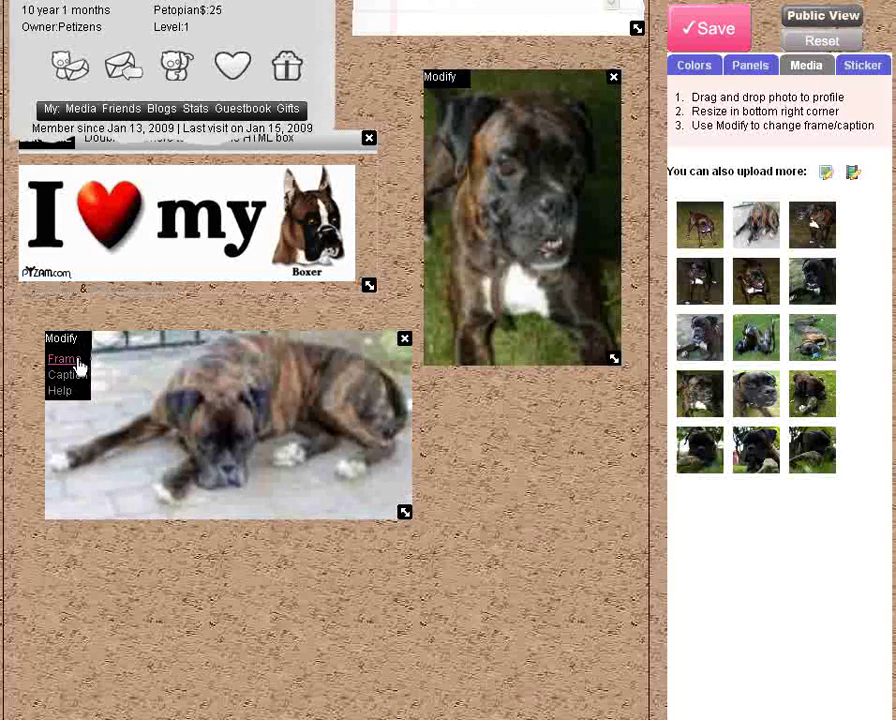
Frame the sleeping-dog photo with the plain white shadowed frame instead of teal or stamp frames
left_click(78, 366)
scroll(311, 420, "down", 4)
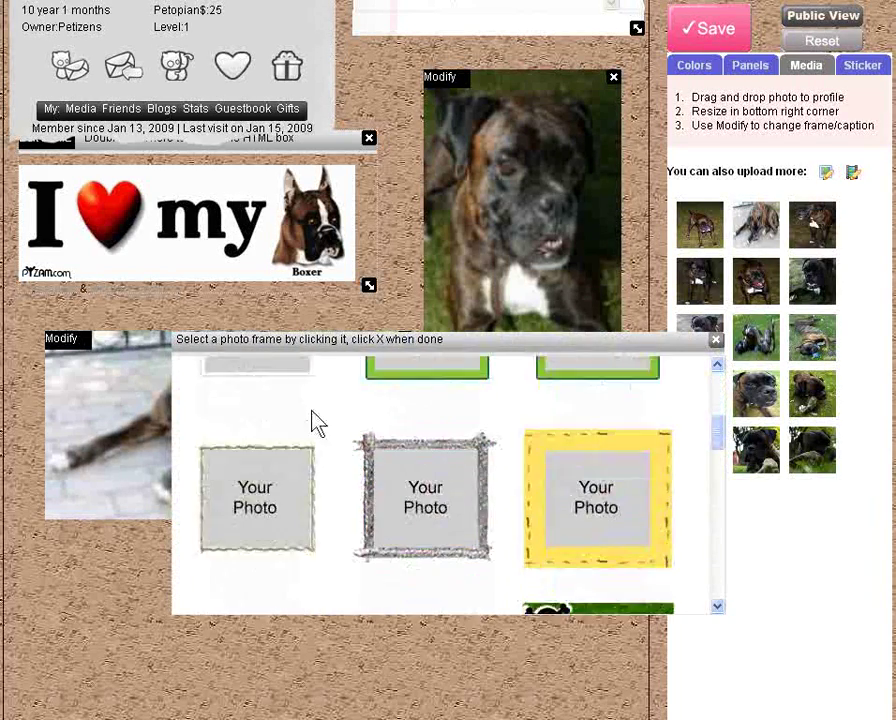
scroll(311, 420, "down", 6)
scroll(444, 410, "down", 4)
left_click(425, 533)
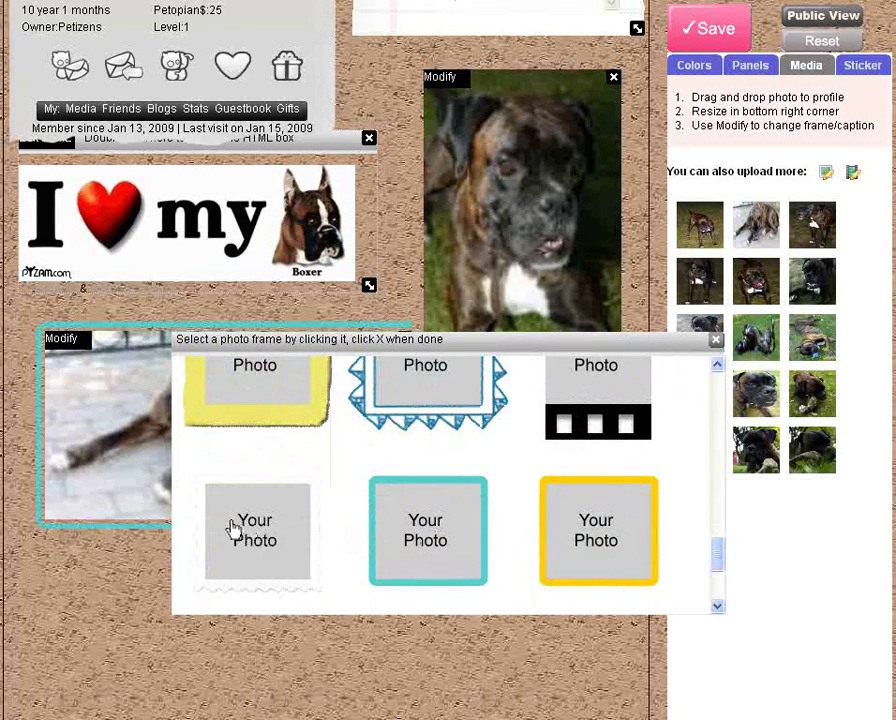
left_click(236, 528)
scroll(390, 486, "down", 2)
left_click(290, 522)
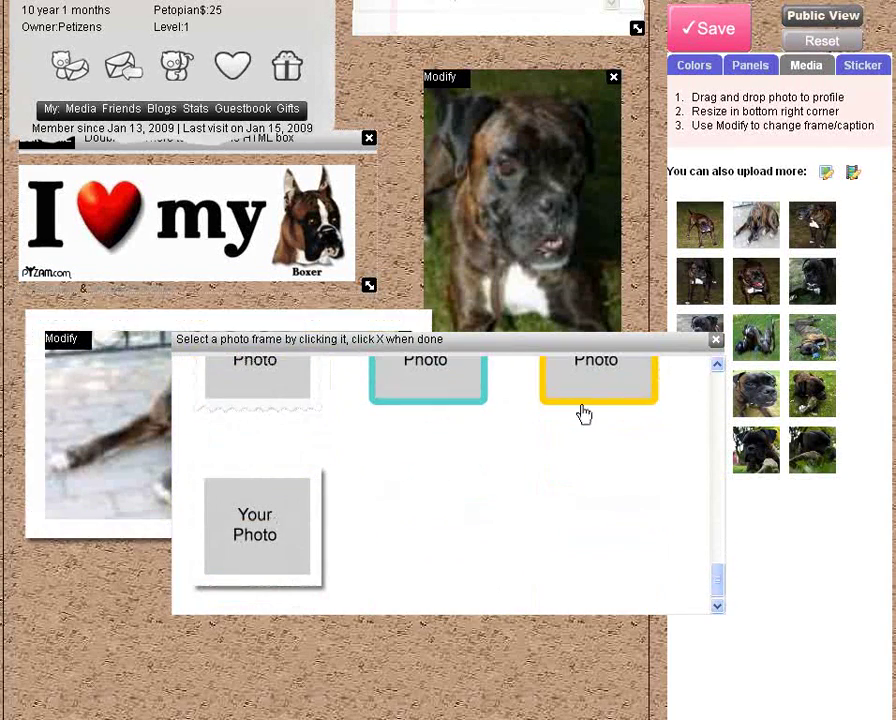
left_click(716, 344)
left_click(50, 345)
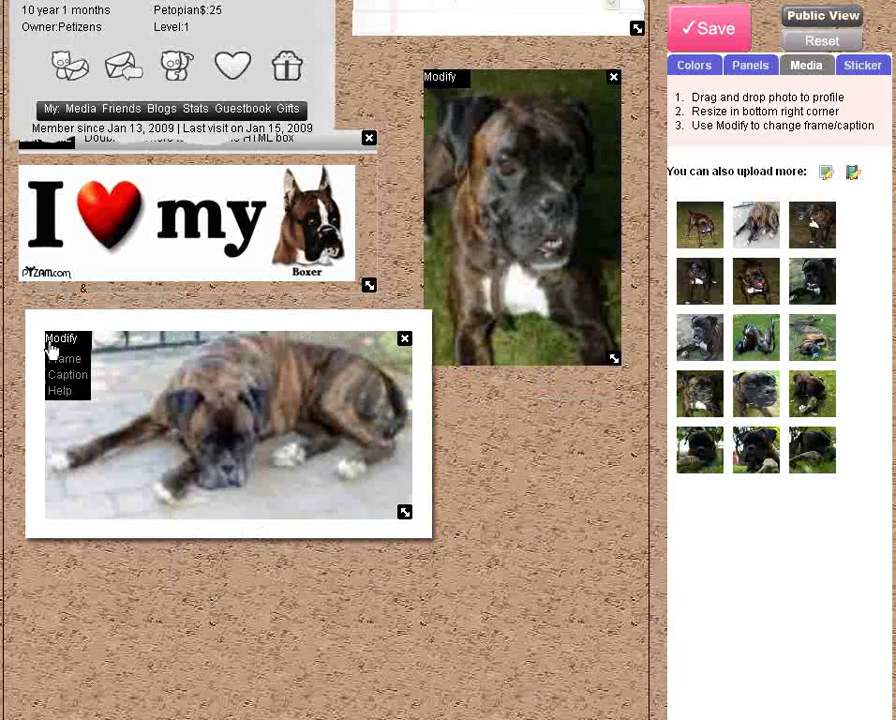
left_click(68, 375)
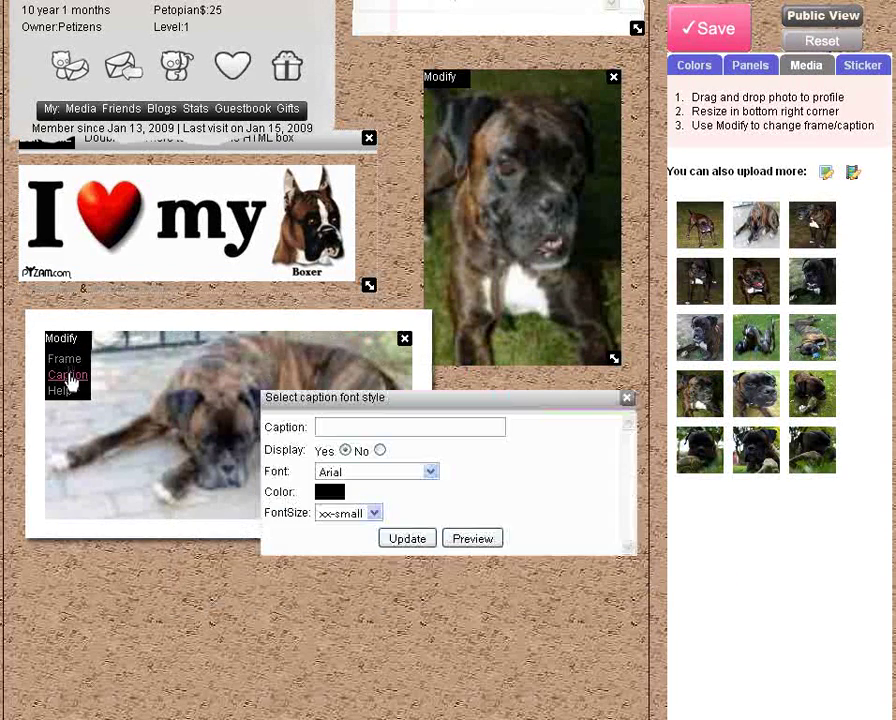
Caption the sleeping-dog photo 'Lazy day' in xx-large Arial and apply it
left_click(389, 428)
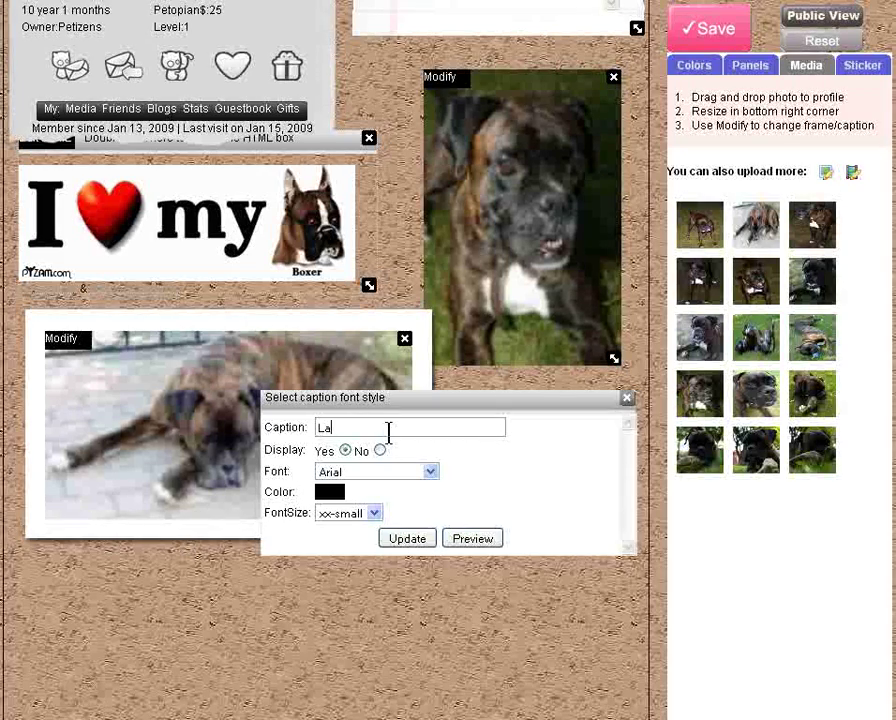
left_click(352, 513)
left_click(345, 572)
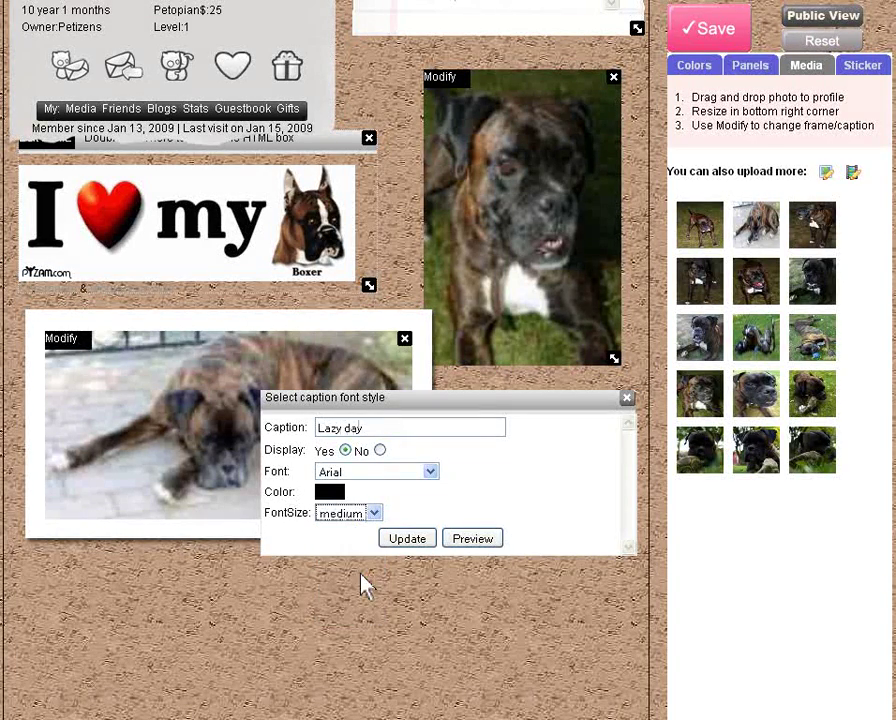
left_click(466, 541)
left_click(362, 513)
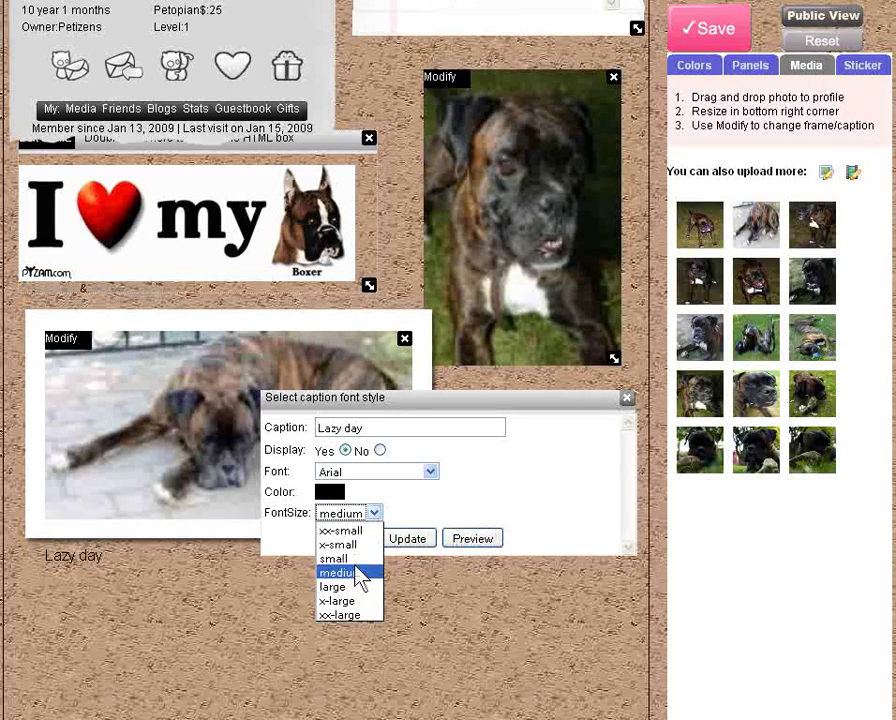
left_click(352, 615)
left_click(470, 541)
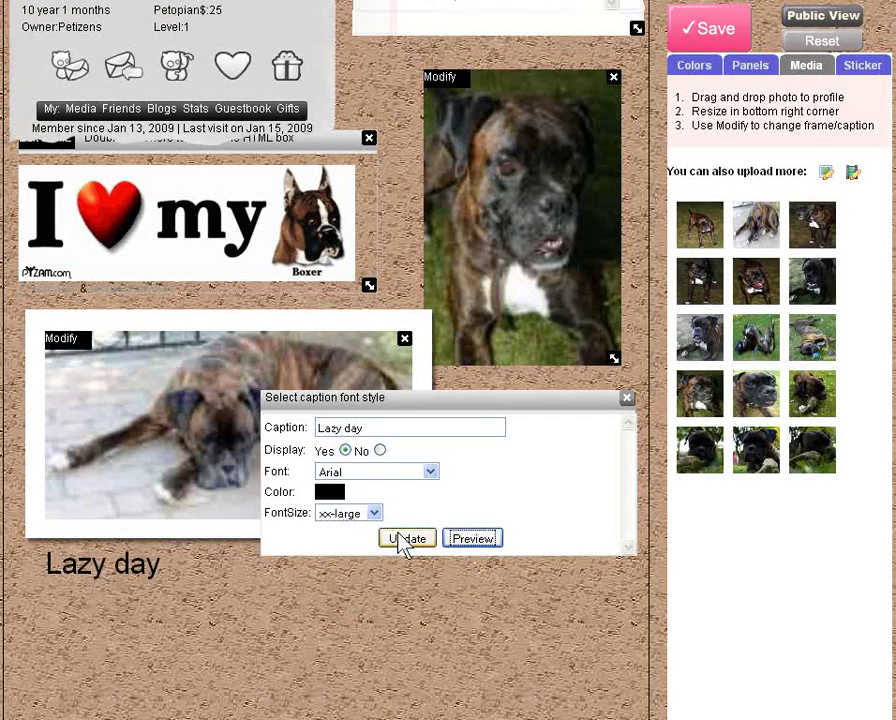
left_click(405, 540)
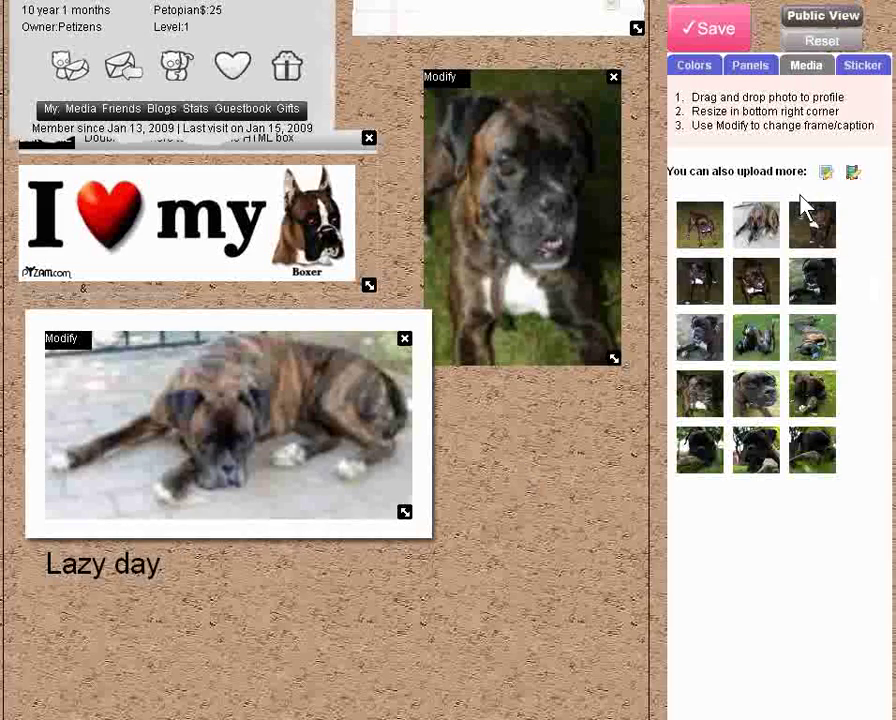
Place the dachshunds-and-stump and Dalmatian-with-envelope stickers from Dog > All dogs onto the board
left_click(879, 81)
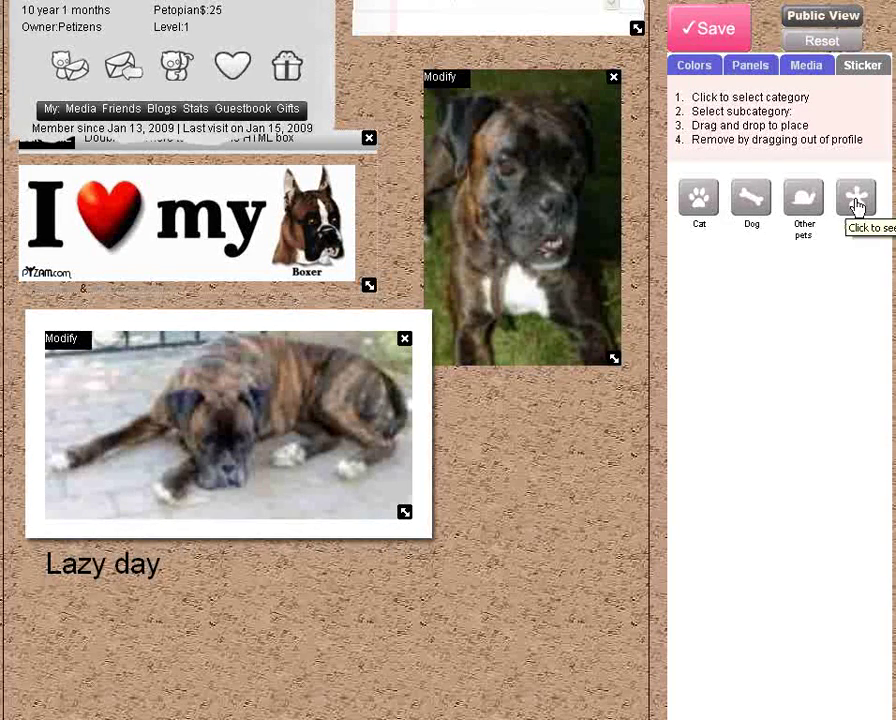
left_click(753, 206)
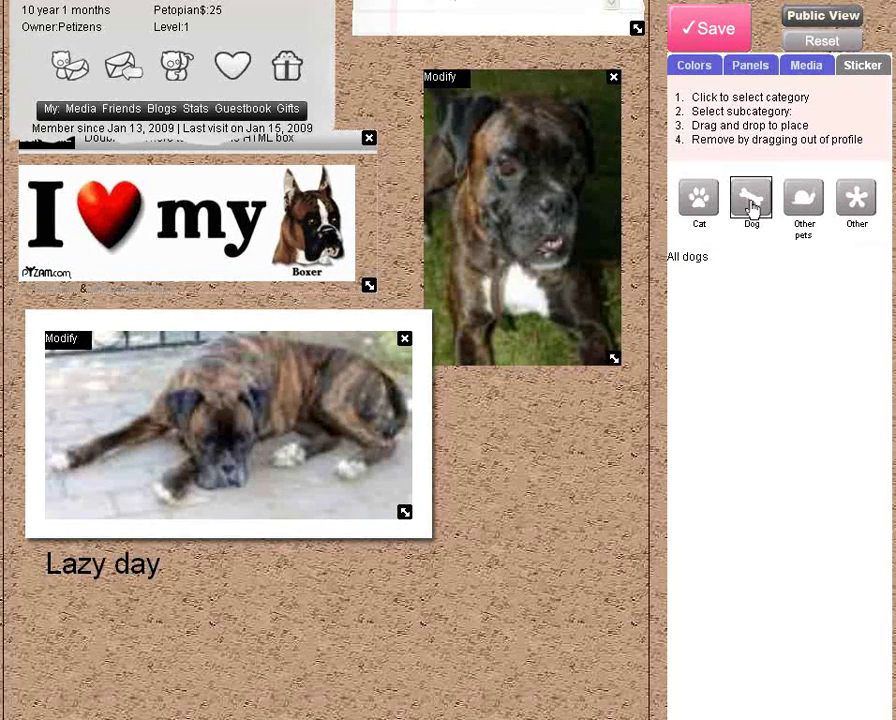
left_click(697, 260)
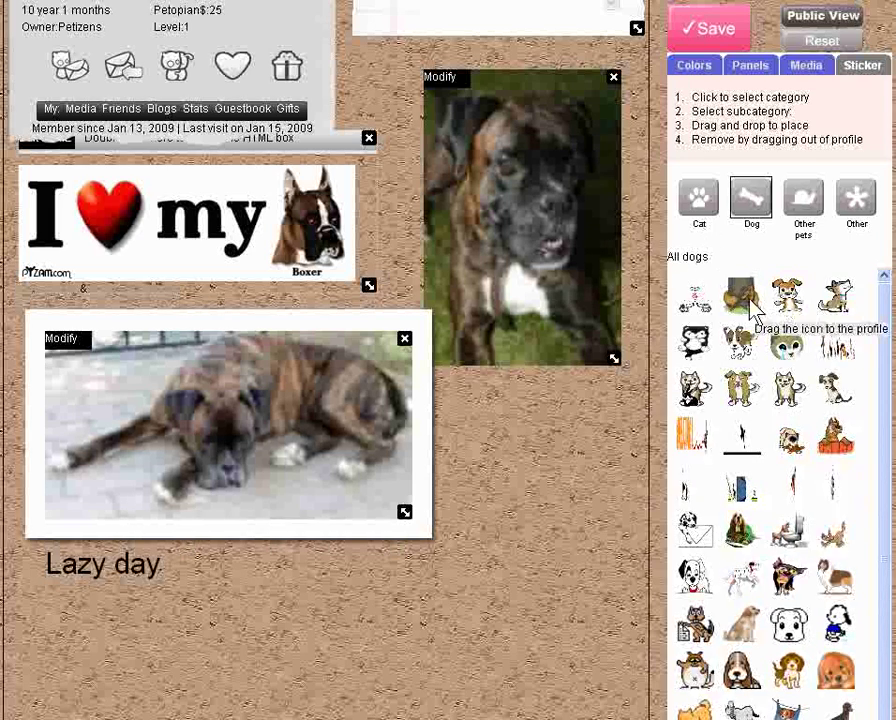
left_click_drag(744, 313, 528, 426)
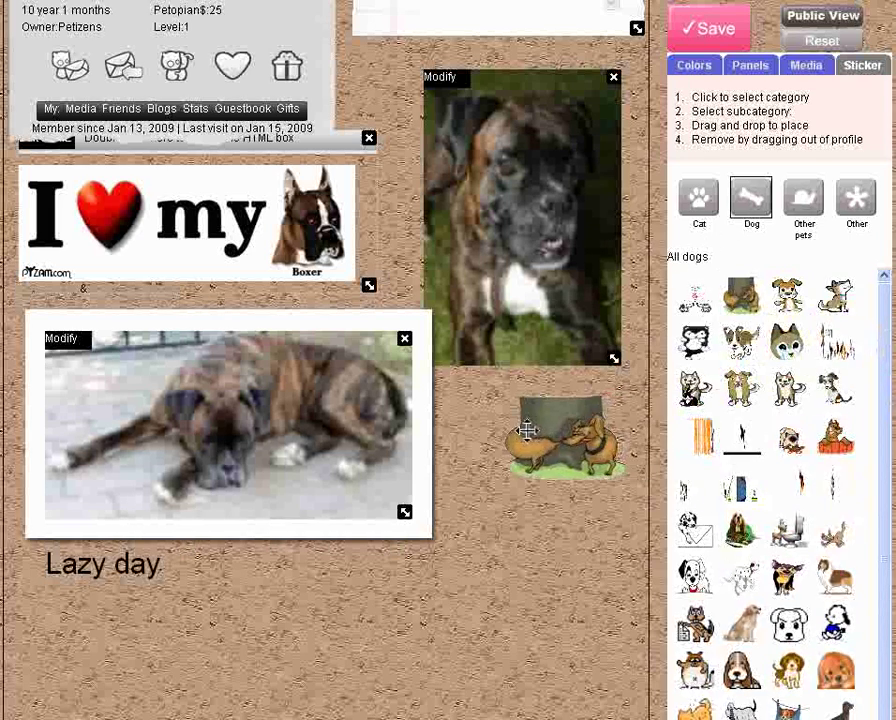
left_click_drag(695, 530, 540, 557)
scroll(617, 545, "down", 4)
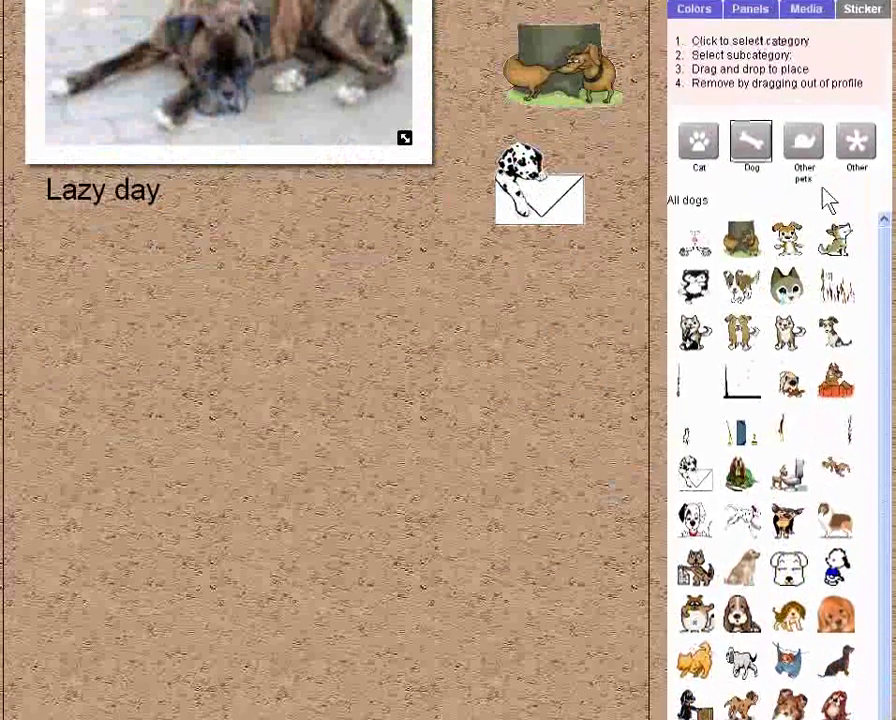
left_click(855, 182)
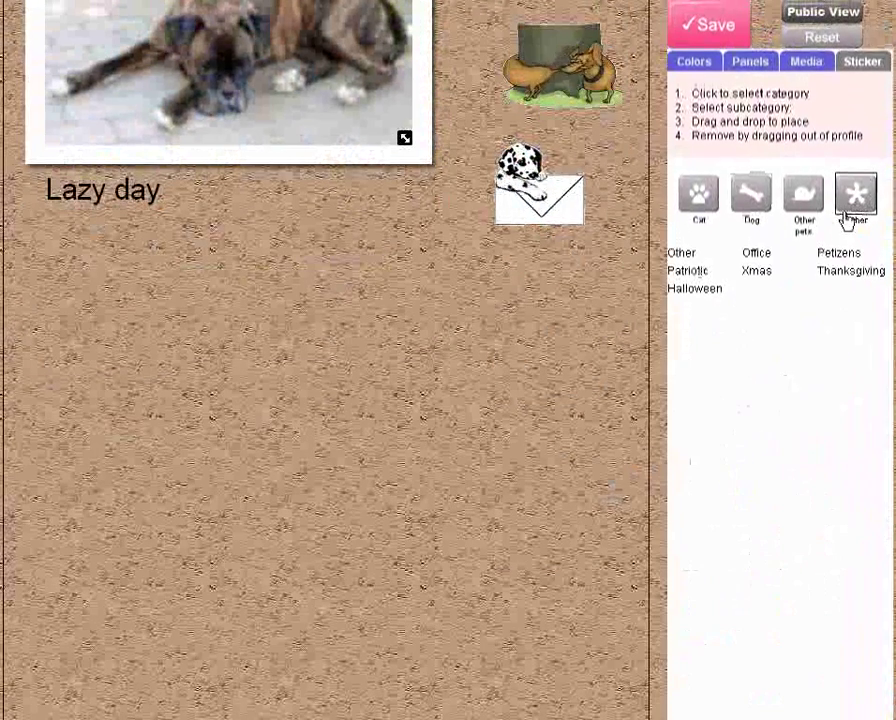
Lower the Lazy day photo, then add a green pushpin, wooden clothespin and silver binder clip
left_click(694, 280)
scroll(494, 320, "up", 4)
left_click_drag(340, 352, 332, 430)
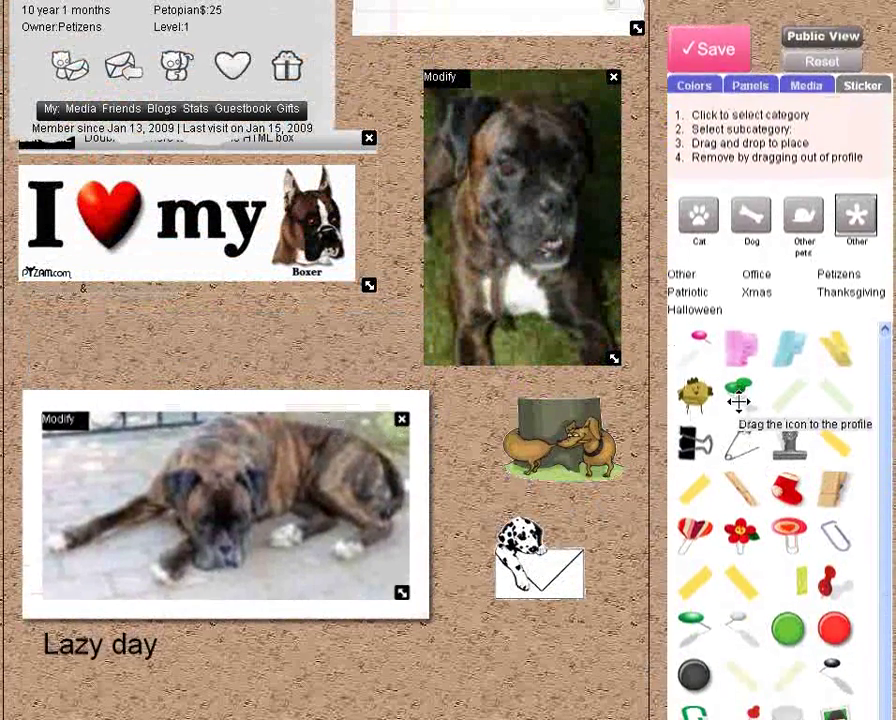
left_click_drag(742, 382, 244, 384)
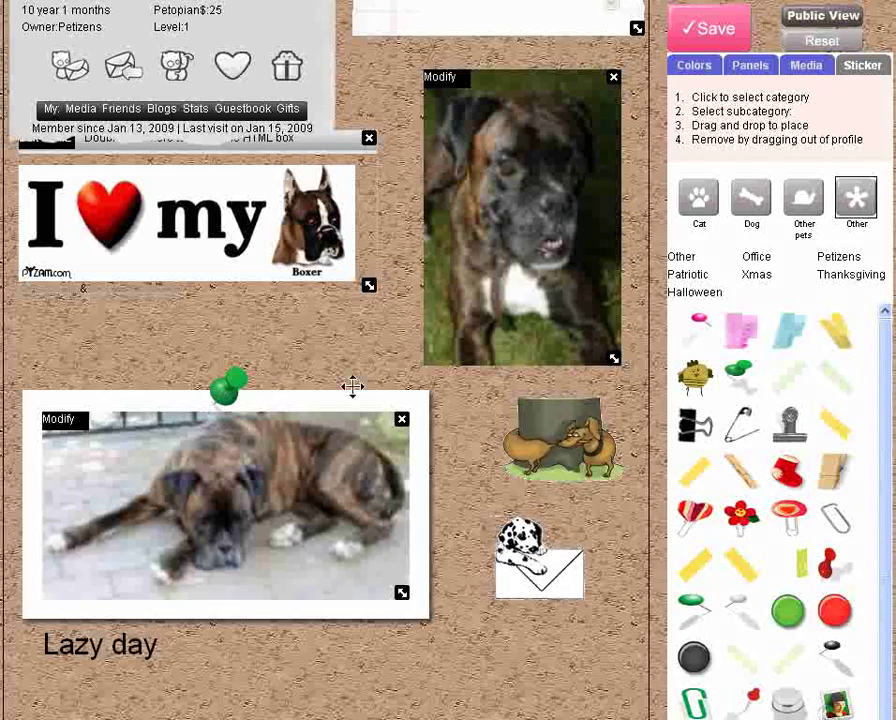
left_click_drag(745, 475, 410, 44)
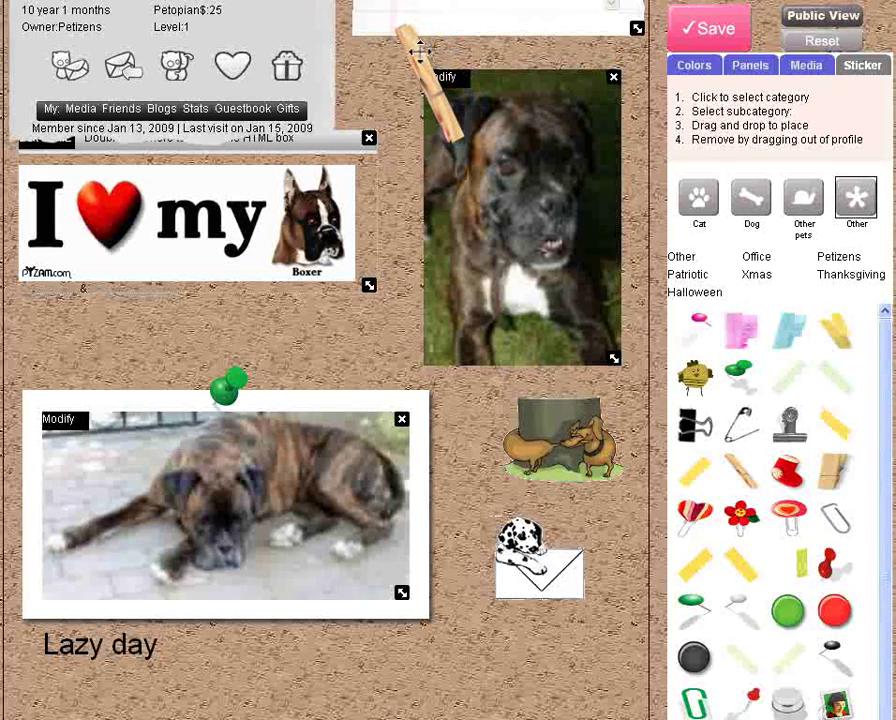
left_click_drag(797, 436, 345, 357)
Tape the MY BLOG box corners and dog photo, then drag the extra tape and portrait photo off the board
scroll(570, 344, "up", 5)
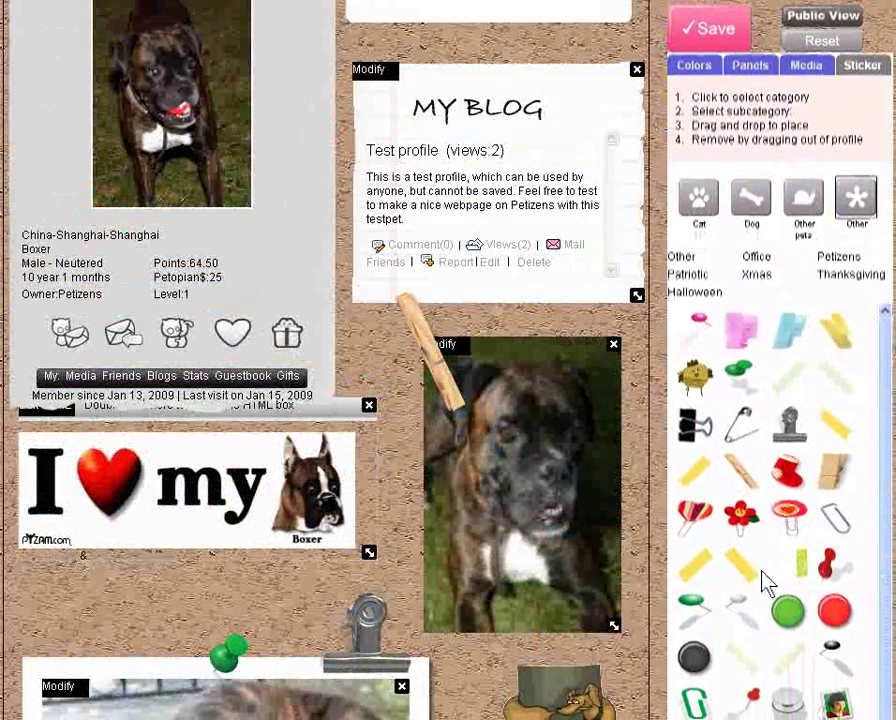
left_click_drag(740, 563, 370, 60)
left_click_drag(692, 545, 590, 66)
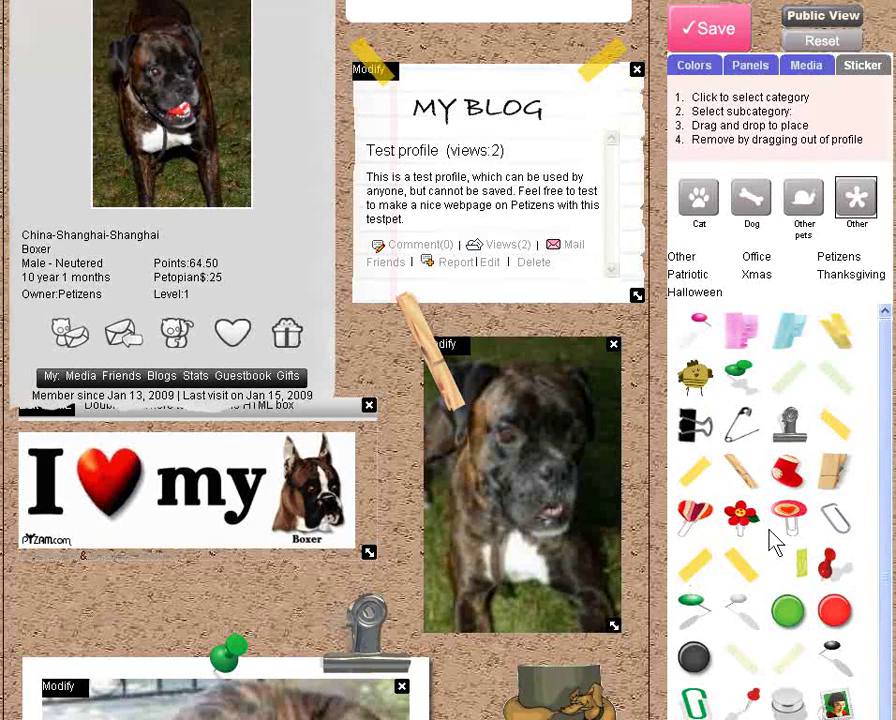
left_click_drag(744, 650, 570, 300)
left_click_drag(740, 656, 606, 333)
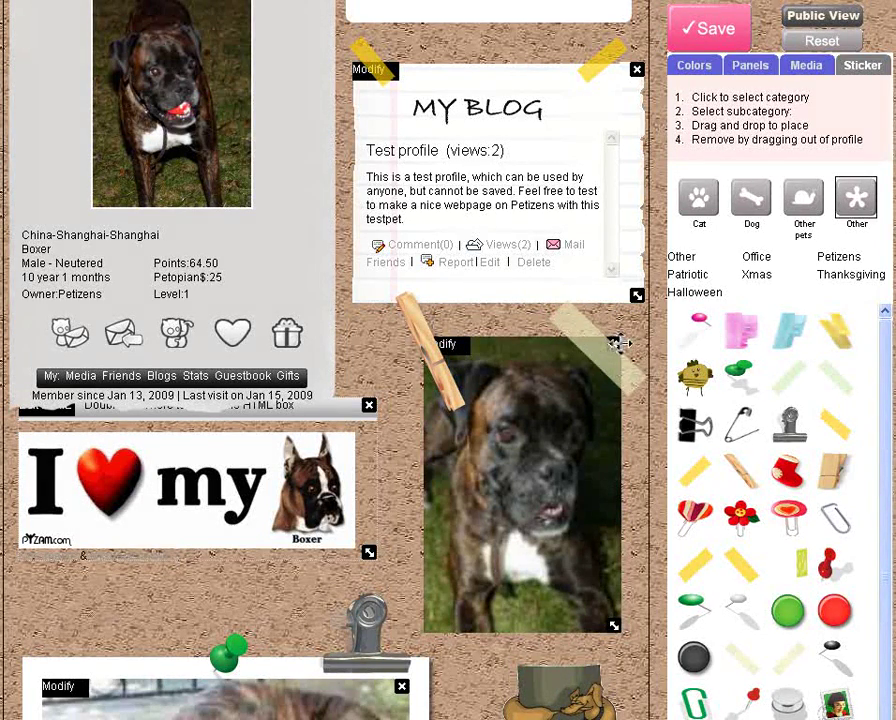
left_click_drag(606, 344, 664, 360)
left_click_drag(542, 432, 736, 390)
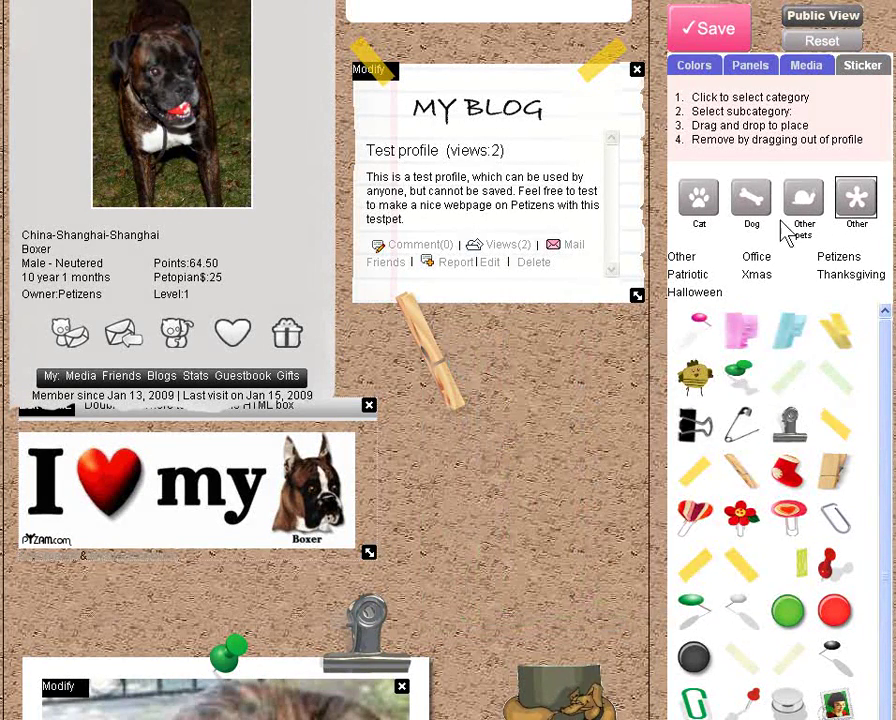
Hang the tongue-out standing boxer photo, enlarged, under the clothespin and save the profile
left_click(808, 68)
left_click_drag(768, 232, 482, 408)
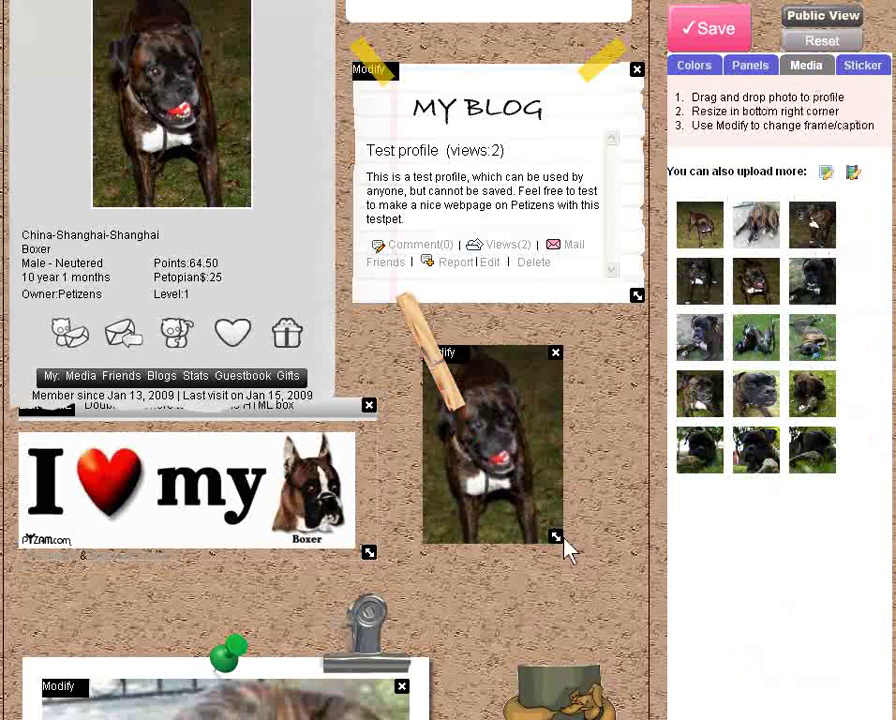
left_click_drag(556, 537, 617, 622)
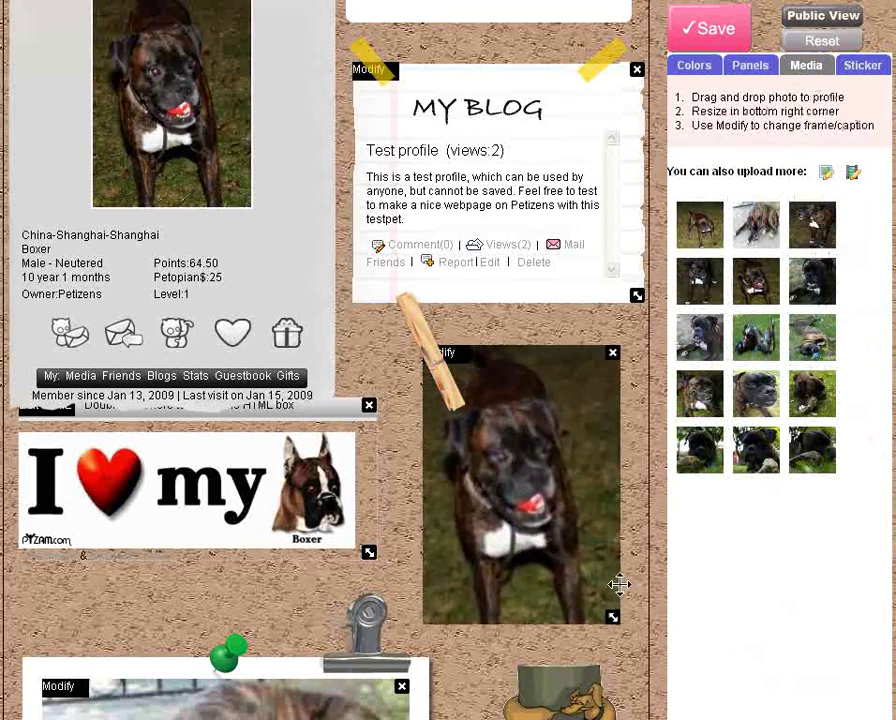
left_click(718, 45)
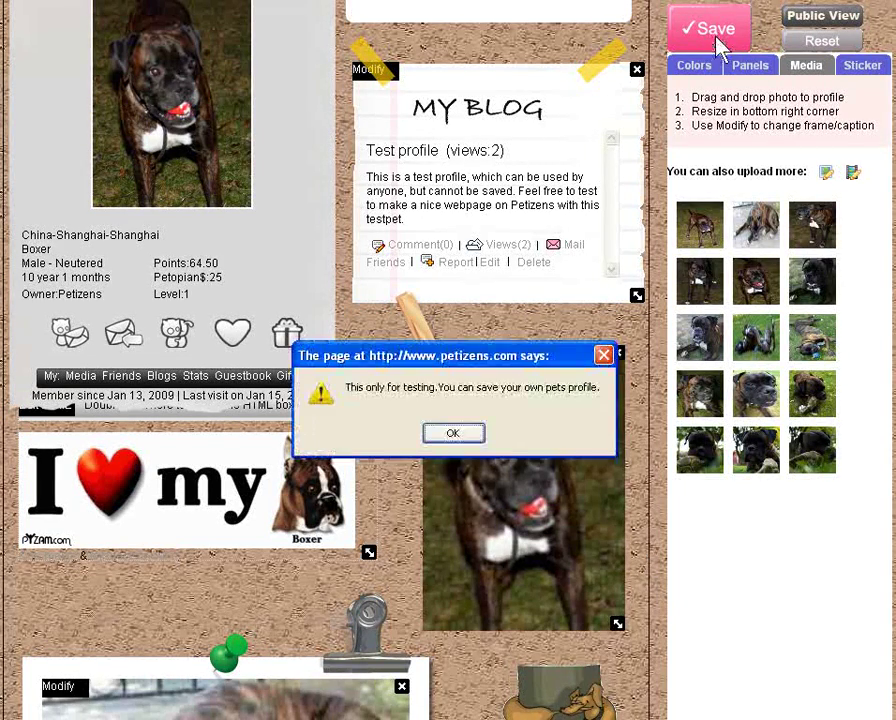